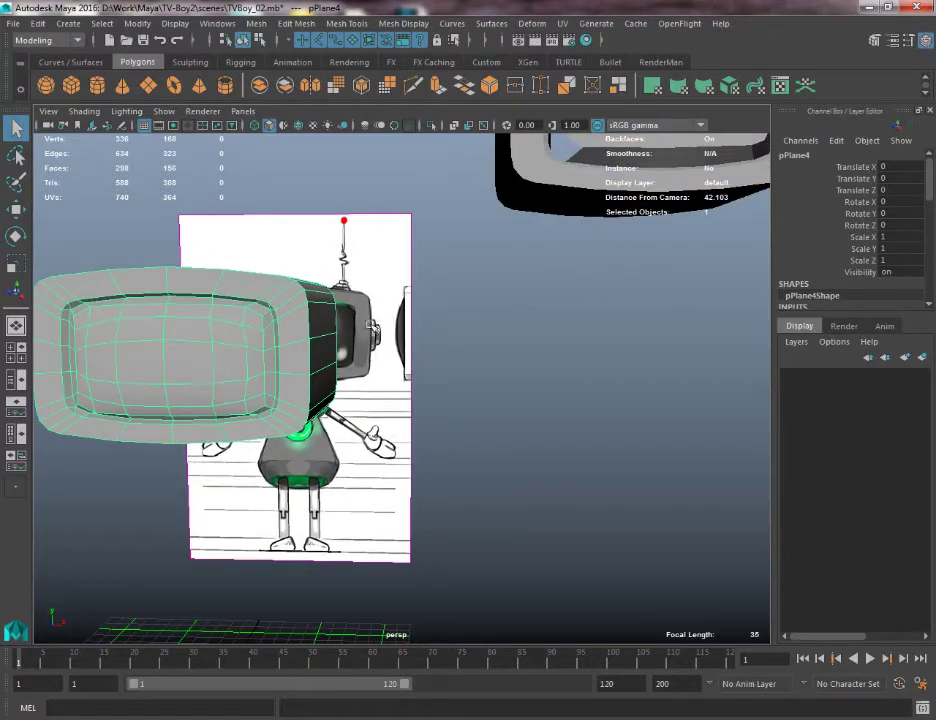
Step: Examine the robot's TV head model against the front and side reference drawings, especially the housing at its back
{"action": "left_click_drag", "start_coordinate": [374, 361], "coordinate": [381, 304], "text": "alt"}
{"action": "key", "text": "space"}
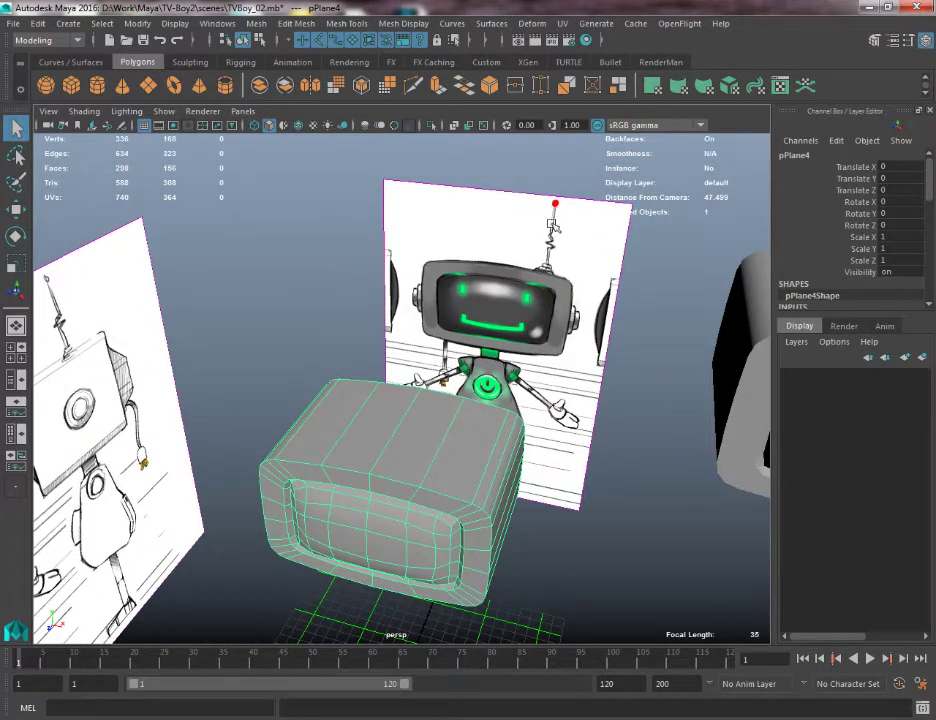
{"action": "left_click_drag", "start_coordinate": [540, 333], "coordinate": [545, 292], "text": "alt"}
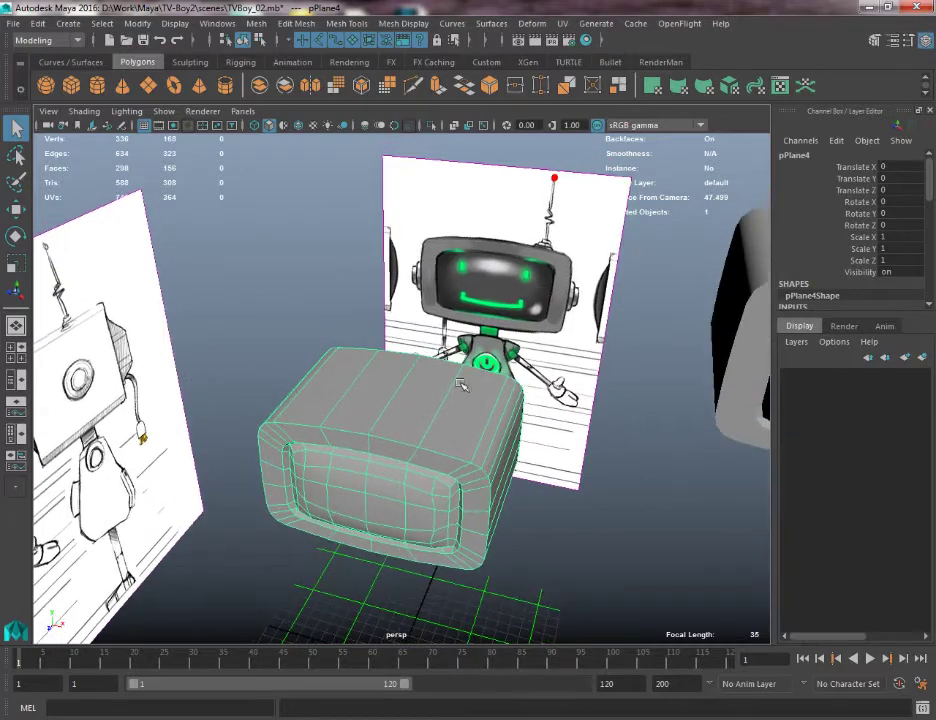
{"action": "left_click_drag", "start_coordinate": [412, 492], "coordinate": [535, 355], "text": "alt"}
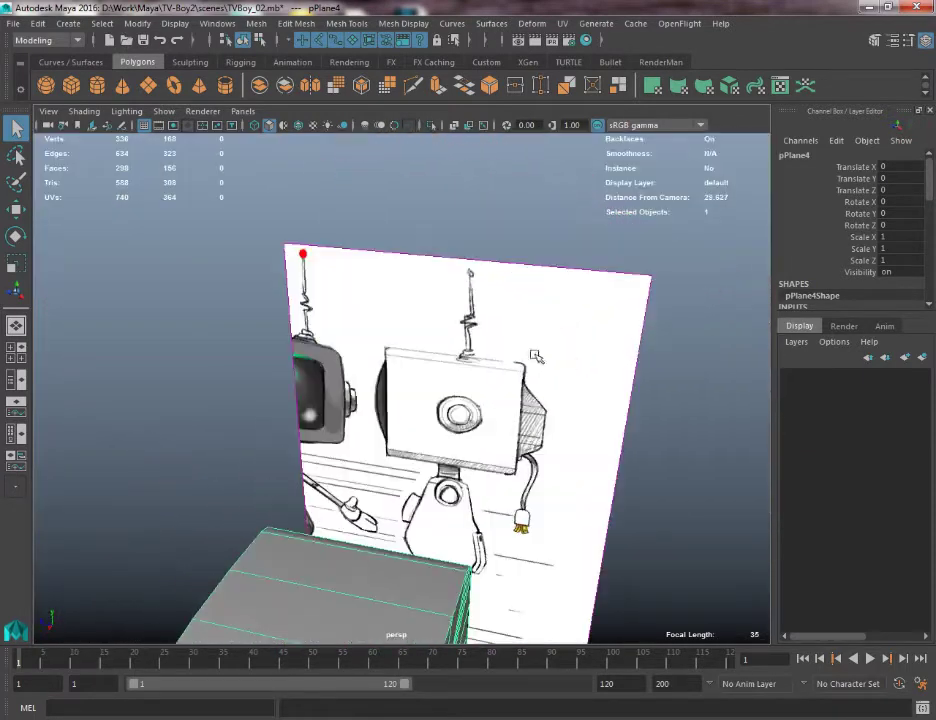
{"action": "middle_click_drag", "start_coordinate": [523, 486], "coordinate": [541, 195], "text": "alt"}
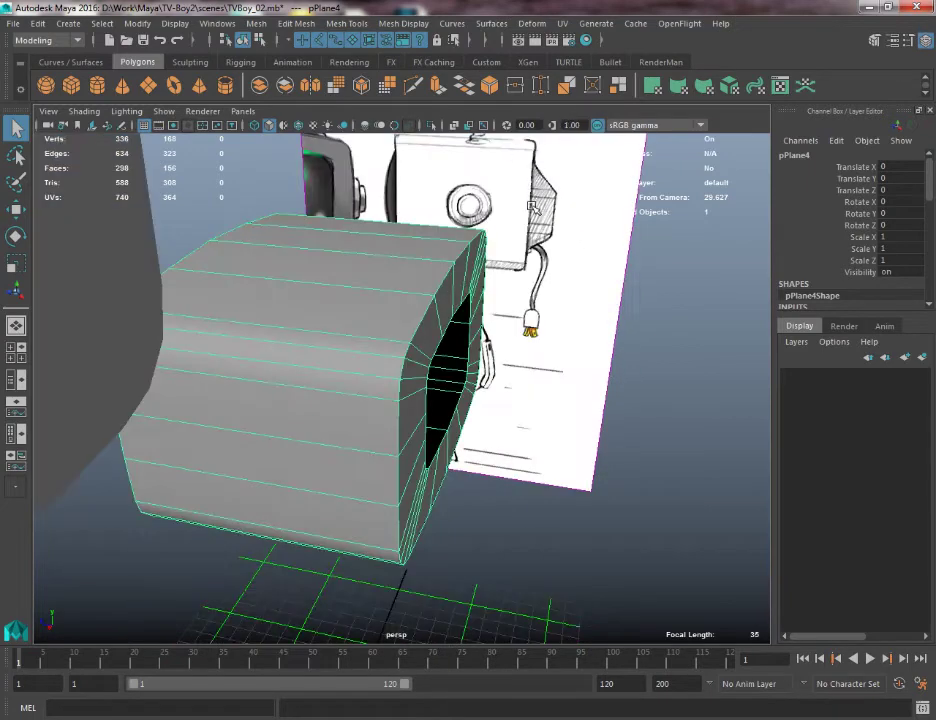
{"action": "left_click_drag", "start_coordinate": [391, 150], "coordinate": [334, 186], "text": "alt"}
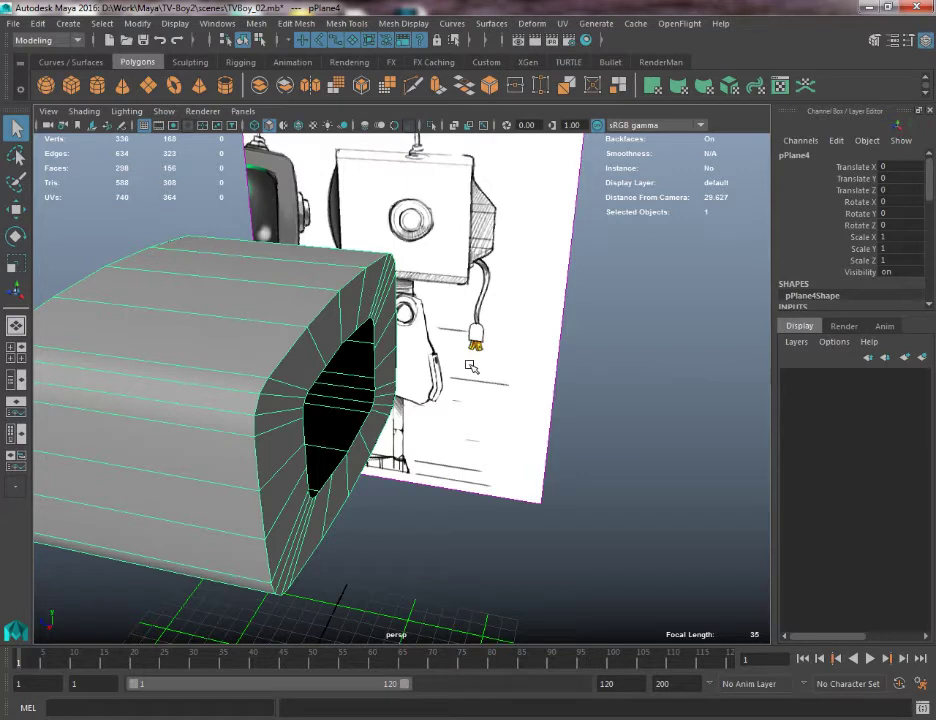
{"action": "left_click_drag", "start_coordinate": [325, 366], "coordinate": [227, 350], "text": "alt"}
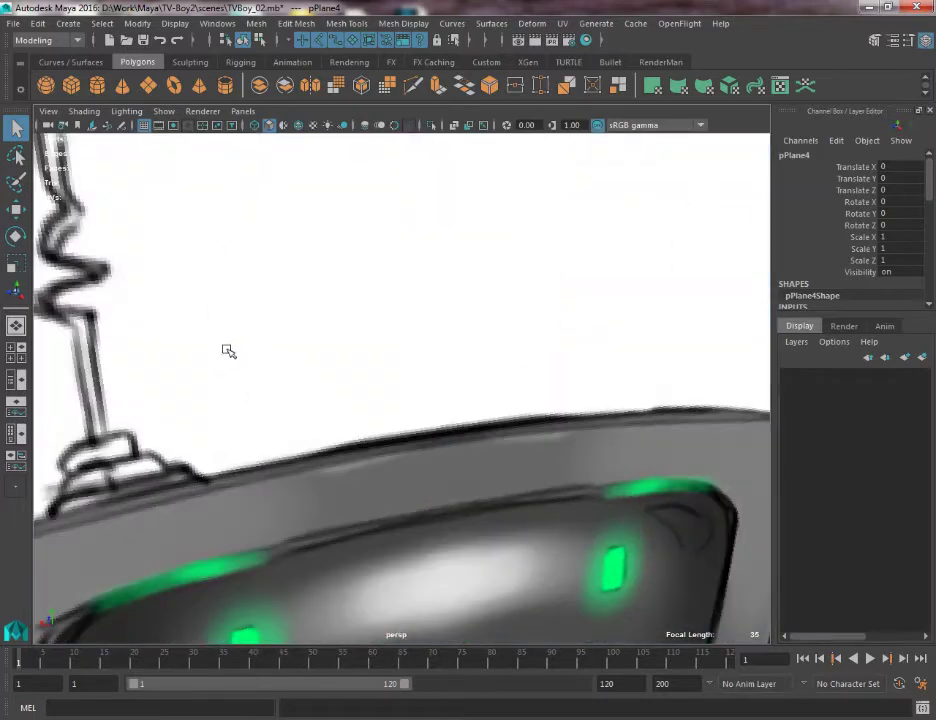
Step: Collapse one short corner edge of the rear opening of the head, at its upper left corner seen from behind
{"action": "right_click_drag", "start_coordinate": [250, 351], "coordinate": [569, 529], "text": "alt"}
{"action": "left_click_drag", "start_coordinate": [569, 529], "coordinate": [392, 425], "text": "alt"}
{"action": "right_click_drag", "start_coordinate": [392, 425], "coordinate": [414, 481], "text": "alt"}
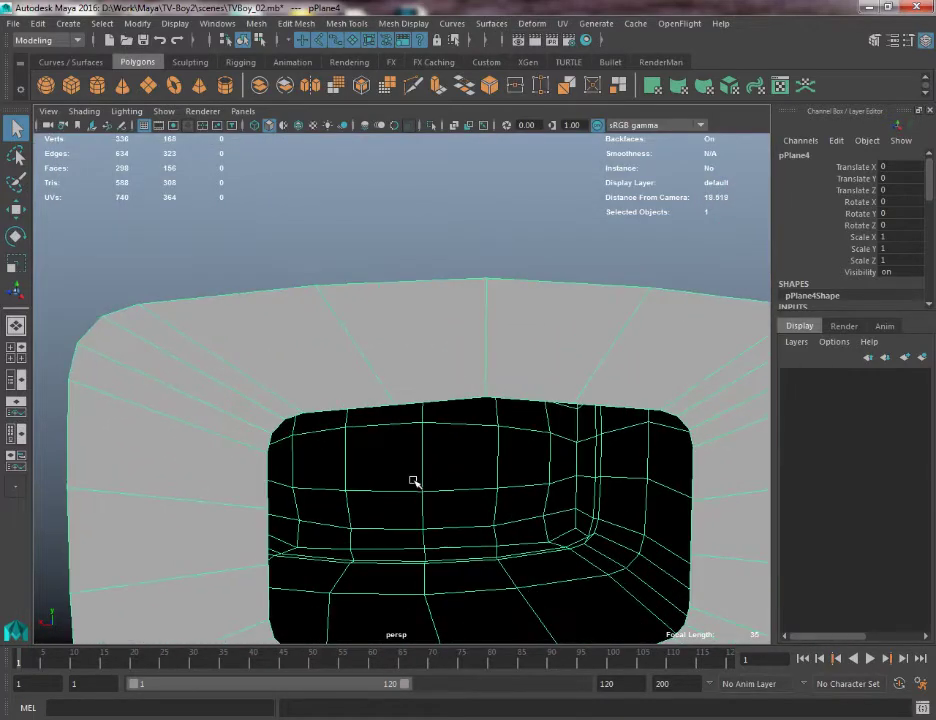
{"action": "right_click_drag", "start_coordinate": [270, 428], "coordinate": [270, 307]}
{"action": "left_click", "coordinate": [641, 437]}
{"action": "left_click_drag", "start_coordinate": [641, 437], "coordinate": [313, 307], "text": "alt"}
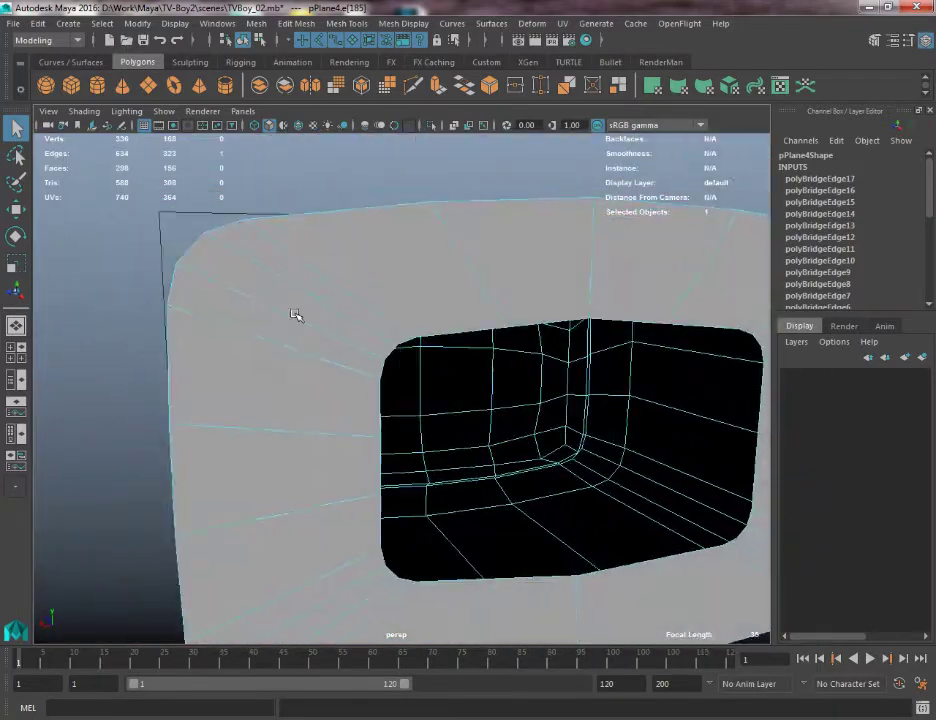
{"action": "scroll", "coordinate": [355, 351], "scroll_direction": "up", "scroll_amount": 3}
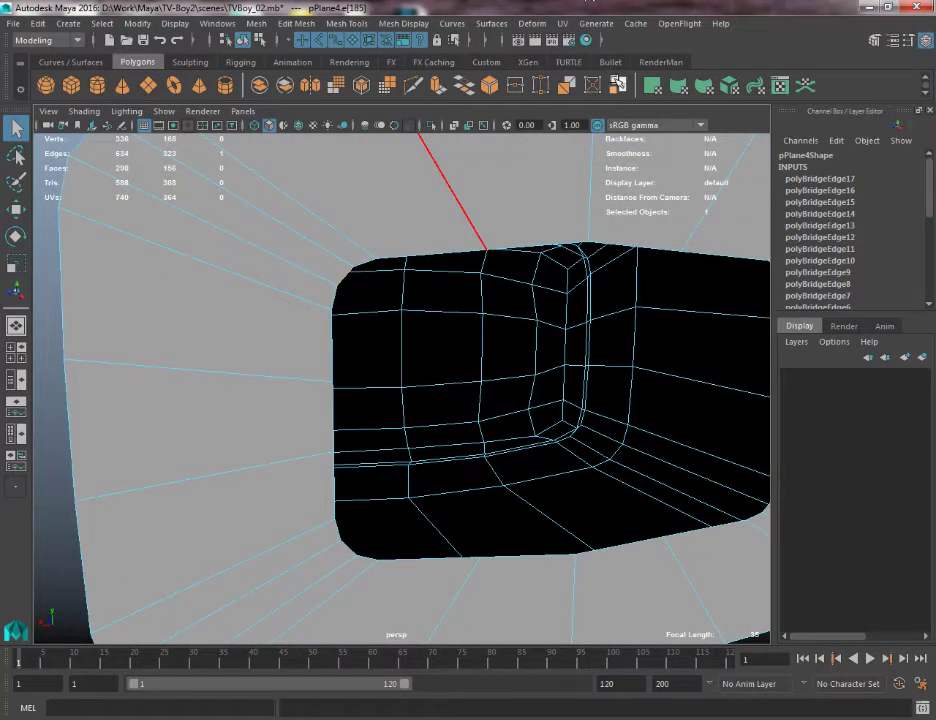
{"action": "left_click", "coordinate": [597, 86]}
Step: Collapse one short edge at each of the three remaining corners of the head's rear opening
{"action": "middle_click_drag", "start_coordinate": [432, 230], "coordinate": [319, 230], "text": "alt"}
{"action": "left_click_drag", "start_coordinate": [322, 233], "coordinate": [527, 288], "text": "alt"}
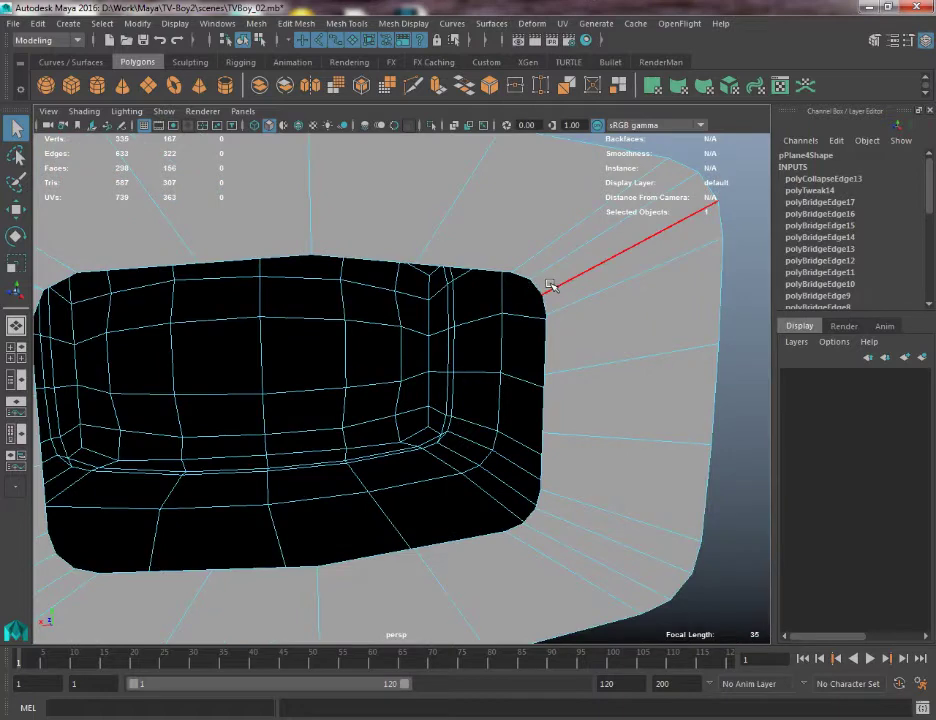
{"action": "key", "text": "h"}
{"action": "key", "text": "g"}
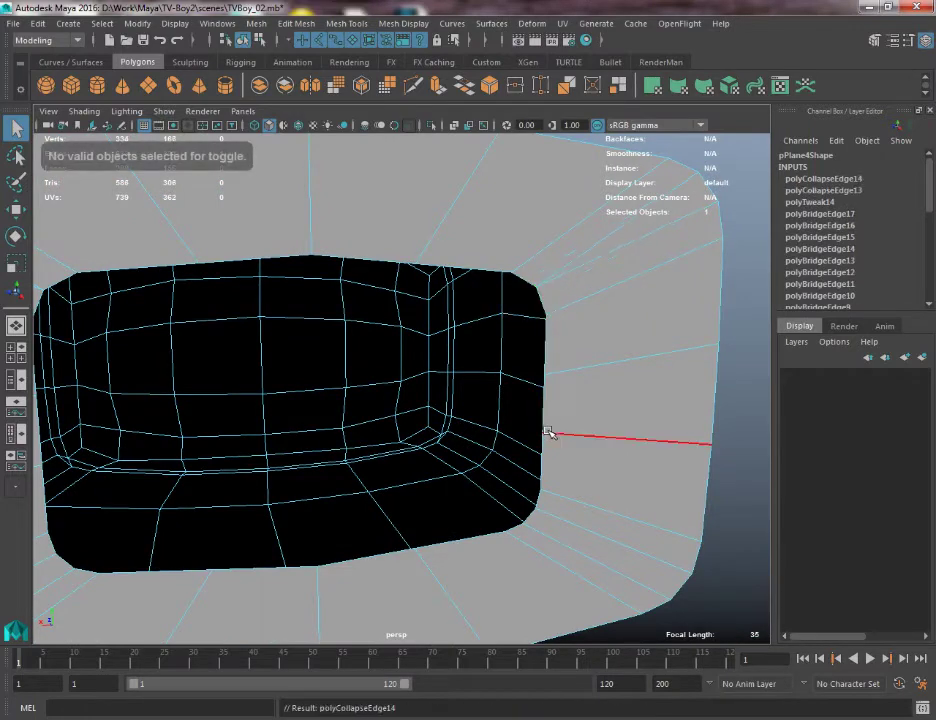
{"action": "middle_click_drag", "start_coordinate": [552, 435], "coordinate": [552, 324], "text": "alt"}
{"action": "key", "text": "g"}
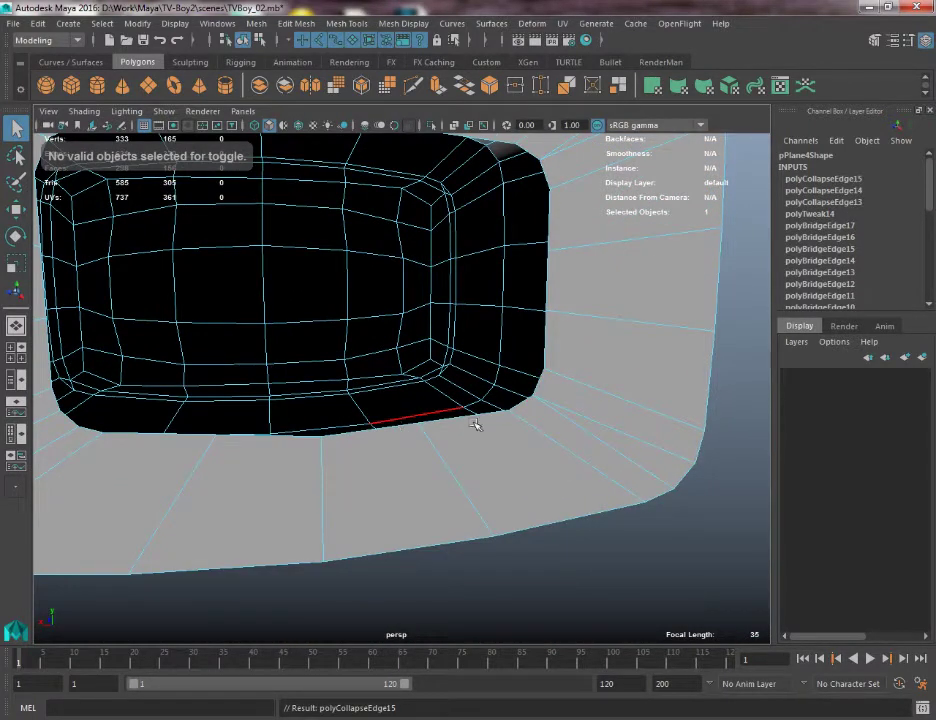
{"action": "left_click_drag", "start_coordinate": [476, 426], "coordinate": [380, 398], "text": "alt"}
{"action": "left_click", "coordinate": [318, 420]}
{"action": "key", "text": "g"}
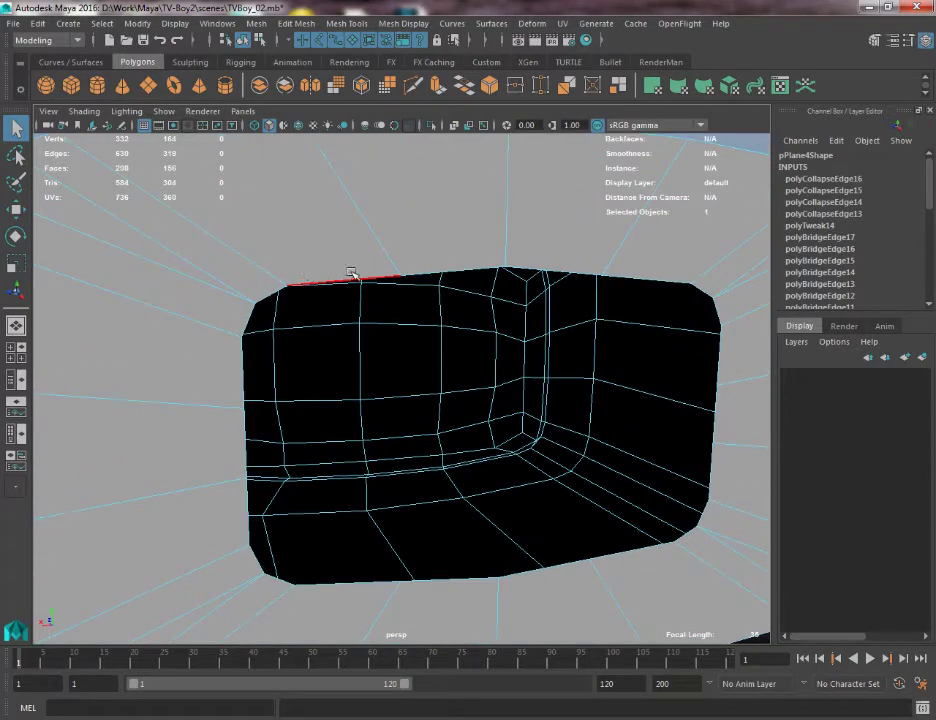
Step: Try to move the two vertices beside the middle of the rear opening's upper edge freely, and undo the moves
{"action": "right_click_drag", "start_coordinate": [370, 268], "coordinate": [298, 266]}
{"action": "left_click", "coordinate": [403, 274]}
{"action": "left_click", "coordinate": [581, 269], "text": "shift"}
{"action": "key", "text": "w"}
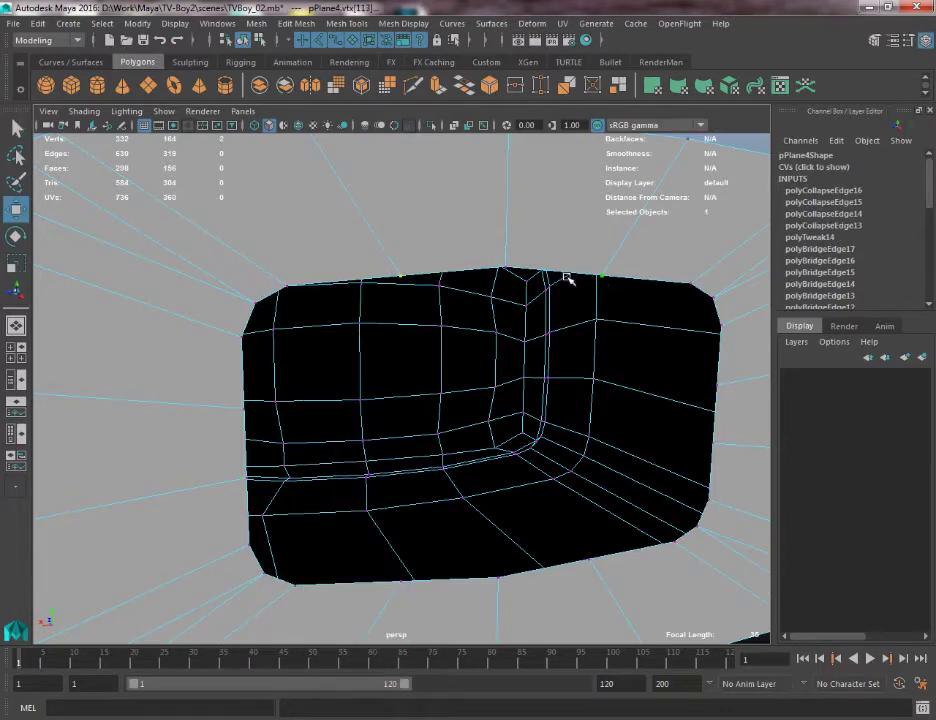
{"action": "mouse_move", "coordinate": [566, 278]}
{"action": "left_mouse_down", "text": "alt"}
{"action": "mouse_move", "coordinate": [501, 308]}
{"action": "mouse_move", "coordinate": [507, 332]}
{"action": "mouse_move", "coordinate": [441, 348]}
{"action": "left_mouse_up", "text": "alt"}
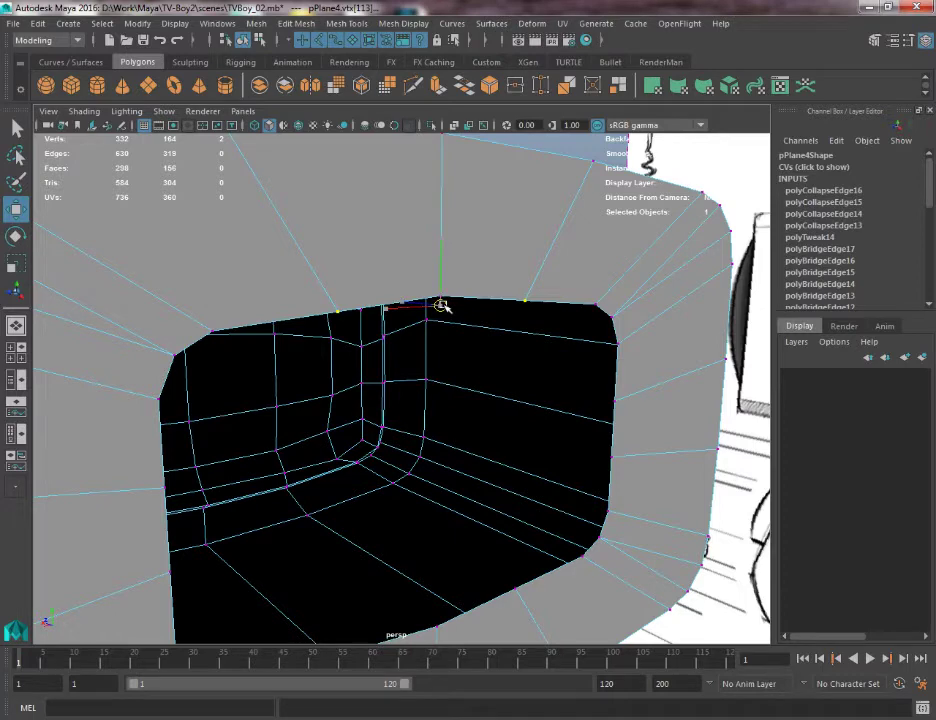
{"action": "left_click_drag", "start_coordinate": [441, 305], "coordinate": [155, 563]}
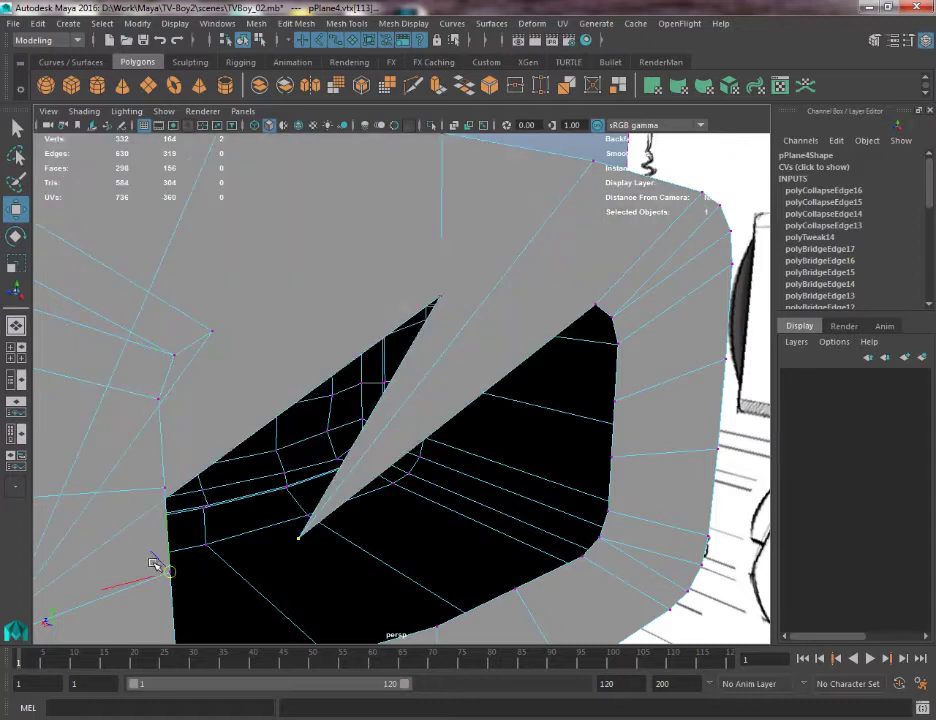
{"action": "key", "text": "ctrl+z"}
{"action": "key", "text": "ctrl+z"}
{"action": "key", "text": "ctrl+z"}
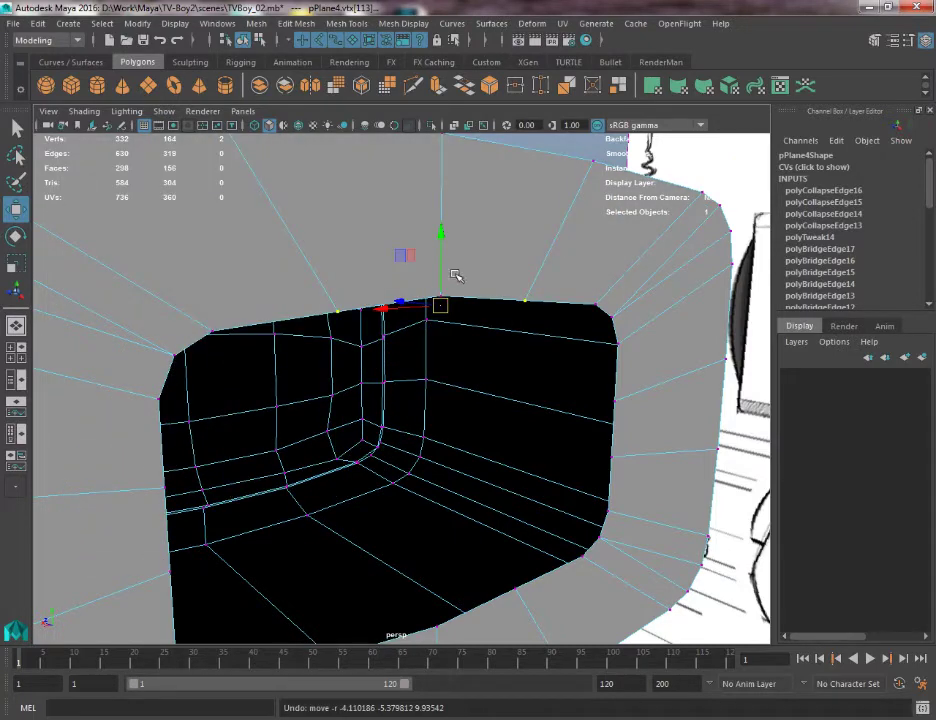
{"action": "left_click_drag", "start_coordinate": [443, 306], "coordinate": [318, 468]}
{"action": "key", "text": "ctrl+z"}
Step: Lower the two vertices on either side of the rear opening's upper middle vertex straight down along Y
{"action": "left_click", "coordinate": [203, 323]}
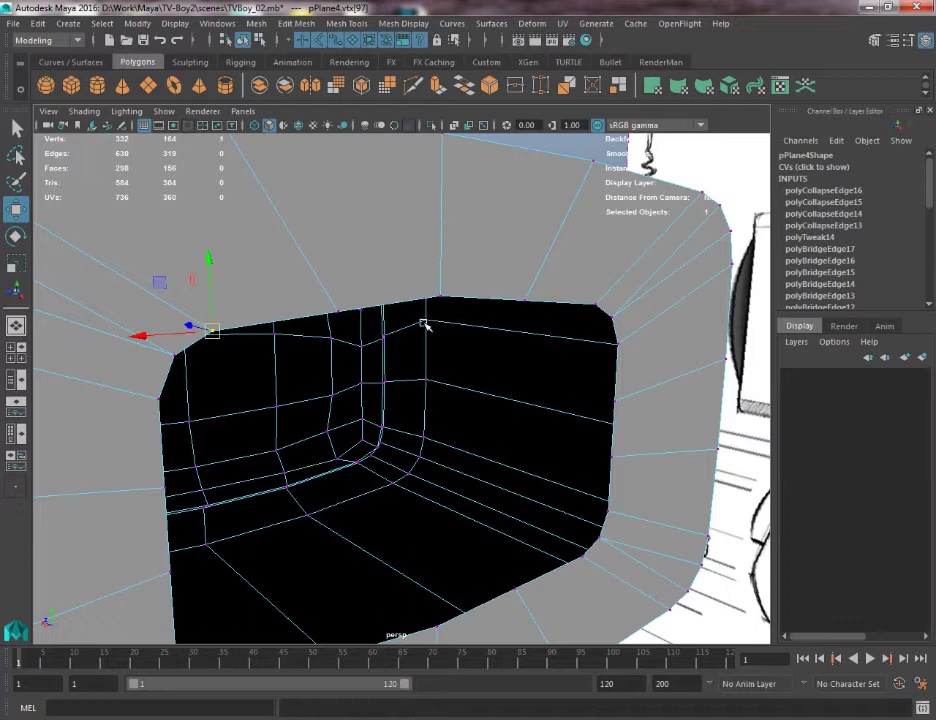
{"action": "left_click", "coordinate": [607, 298], "text": "shift"}
{"action": "left_click", "coordinate": [518, 284], "text": "shift"}
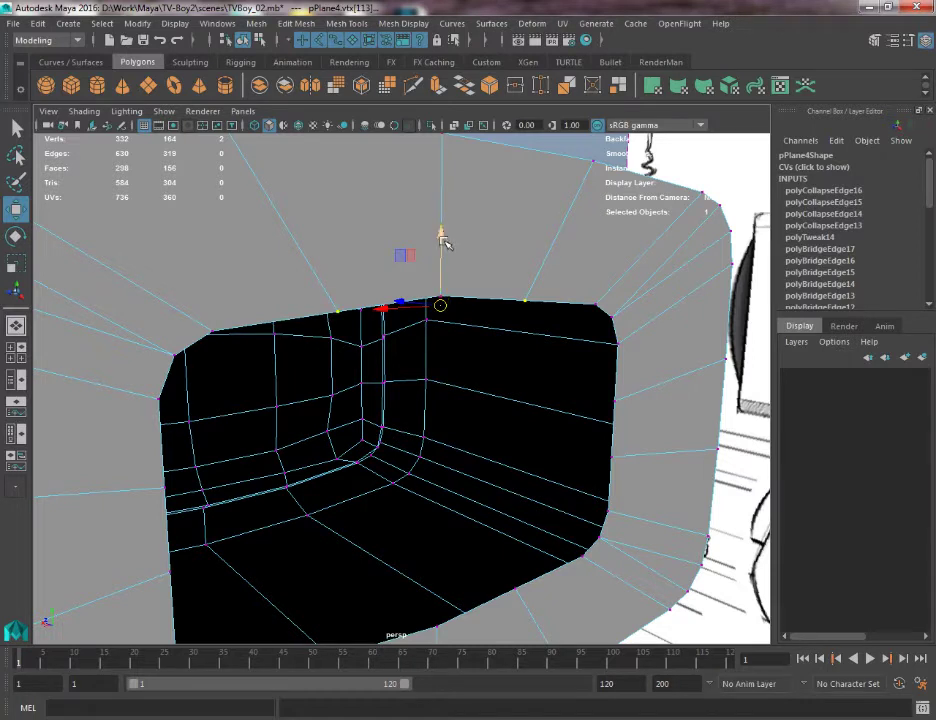
{"action": "left_click_drag", "start_coordinate": [441, 234], "coordinate": [597, 311]}
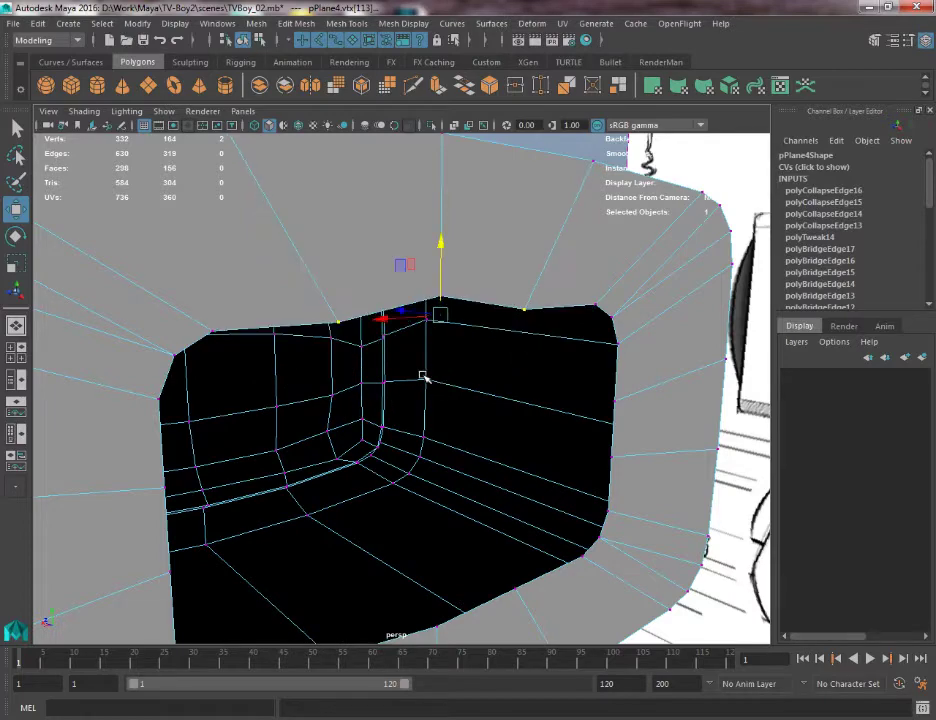
Step: Try to shift the two selected upper-edge vertices far up and down along Y, and undo the last move
{"action": "left_click_drag", "start_coordinate": [423, 377], "coordinate": [447, 315]}
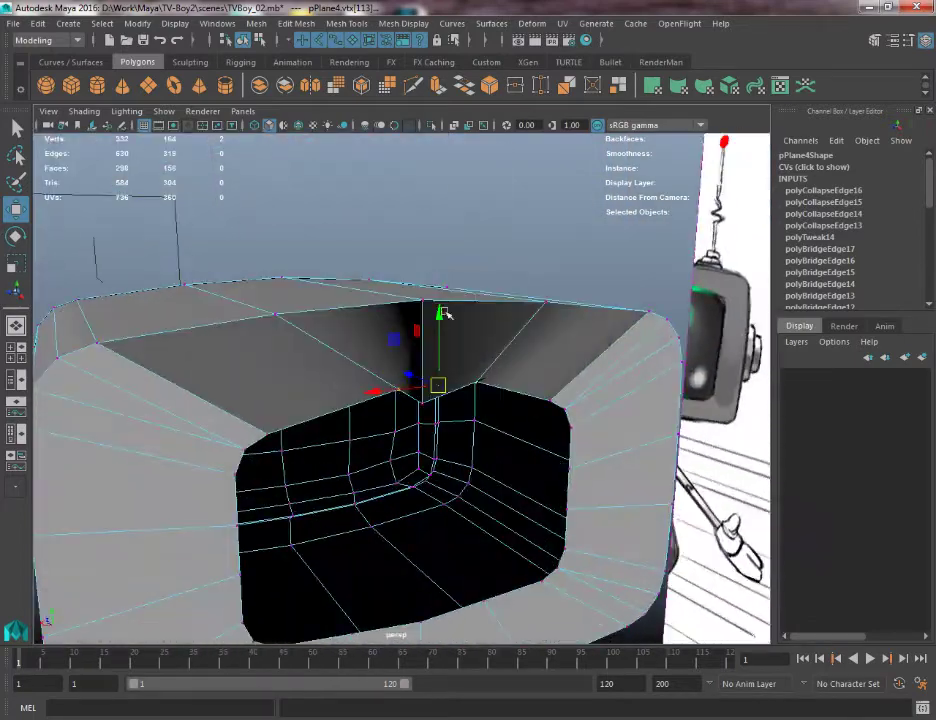
{"action": "mouse_move", "coordinate": [440, 387]}
{"action": "left_mouse_down", "text": "alt"}
{"action": "mouse_move", "coordinate": [397, 432]}
{"action": "mouse_move", "coordinate": [426, 390]}
{"action": "left_mouse_up", "text": "alt"}
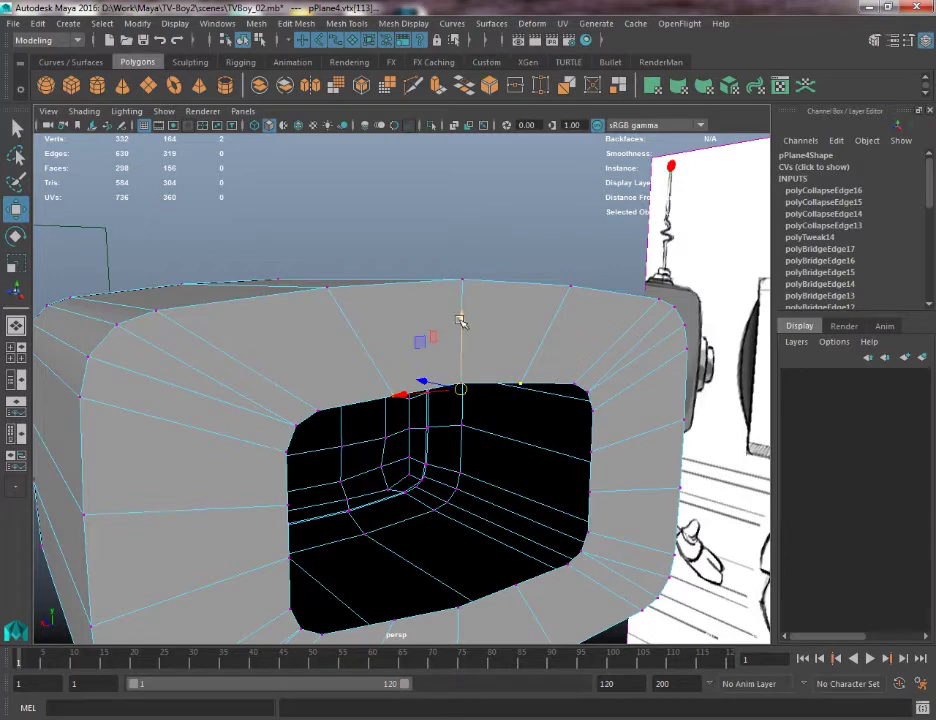
{"action": "left_click_drag", "start_coordinate": [463, 320], "coordinate": [451, 477]}
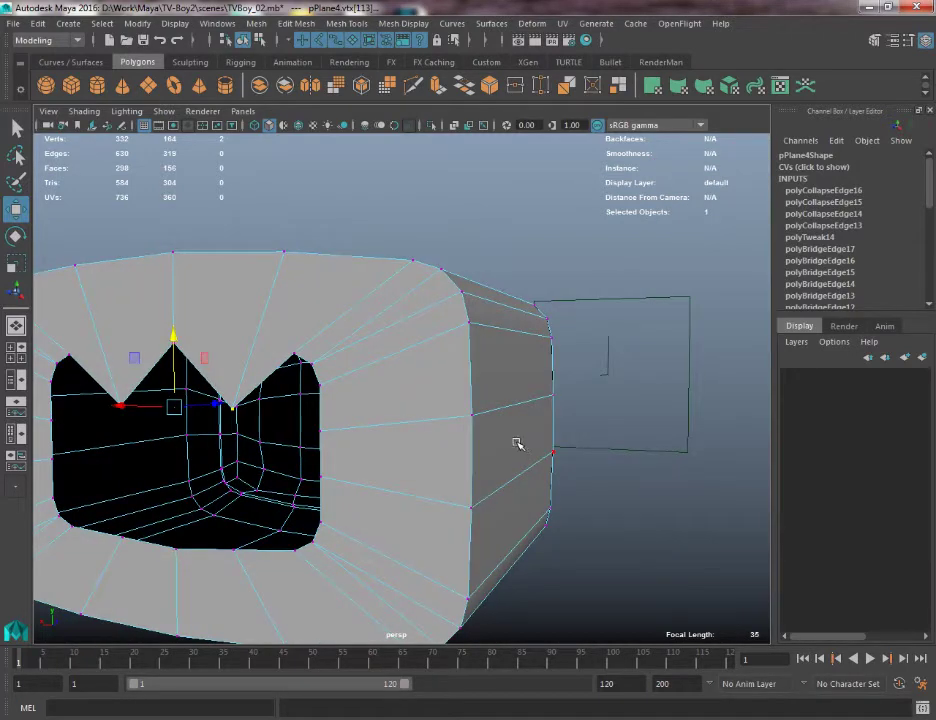
{"action": "left_click_drag", "start_coordinate": [517, 444], "coordinate": [650, 400], "text": "alt"}
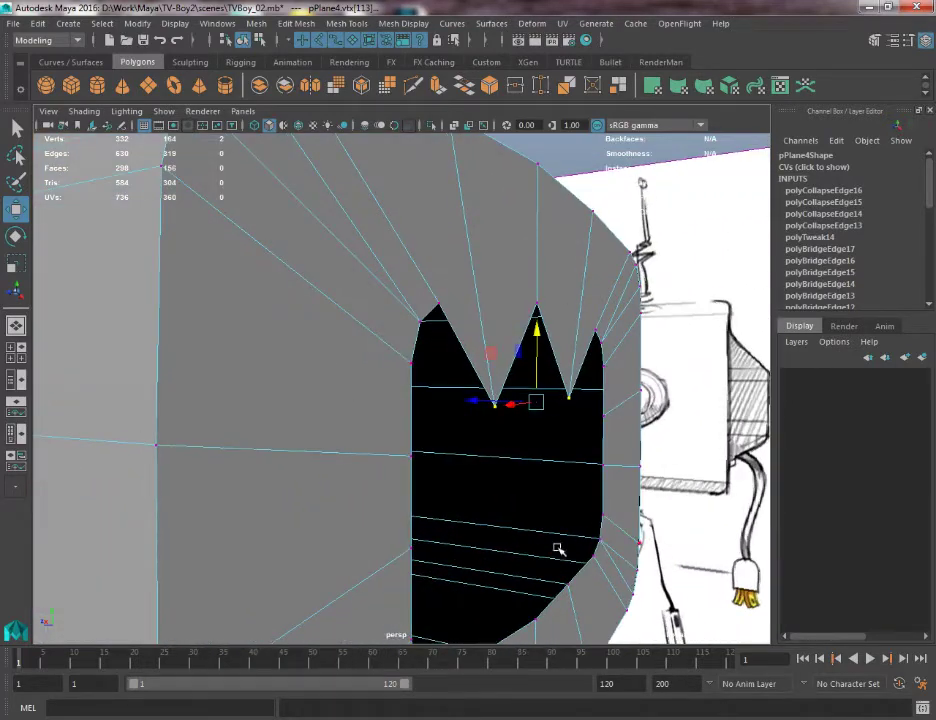
{"action": "key", "text": "ctrl+z"}
Step: Straighten the rear opening's upper edge by aligning the two selected vertices with its corners and lowering the middle vertex between them
{"action": "left_click_drag", "start_coordinate": [566, 313], "coordinate": [389, 334], "text": "alt"}
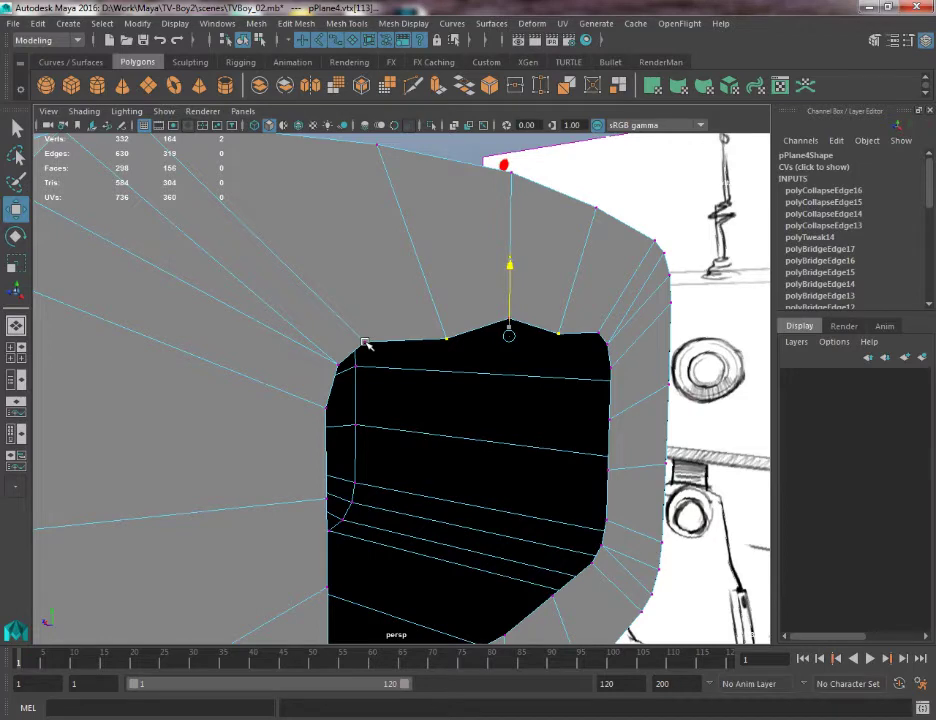
{"action": "mouse_move", "coordinate": [366, 343]}
{"action": "left_mouse_down", "text": "alt"}
{"action": "mouse_move", "coordinate": [341, 355]}
{"action": "mouse_move", "coordinate": [380, 349]}
{"action": "left_mouse_up", "text": "alt"}
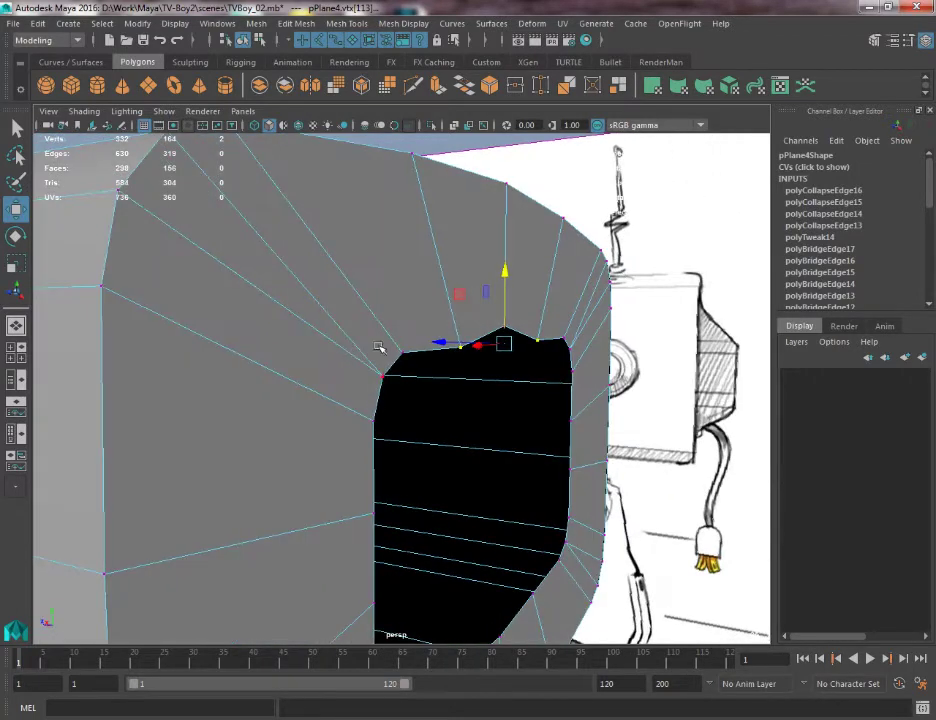
{"action": "left_click", "coordinate": [506, 329]}
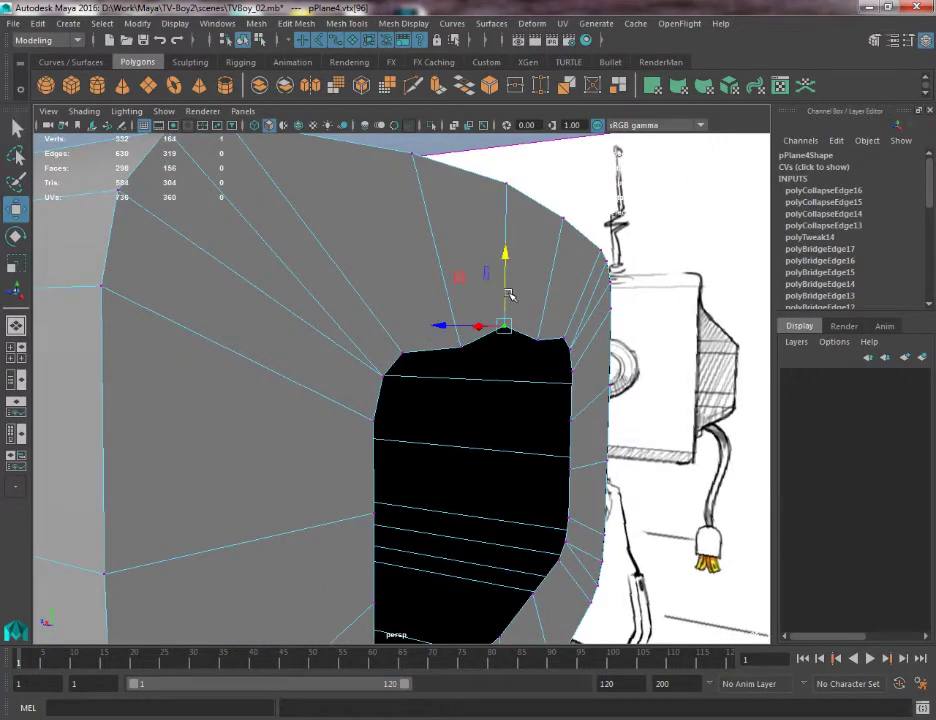
{"action": "left_click_drag", "start_coordinate": [508, 293], "coordinate": [457, 338]}
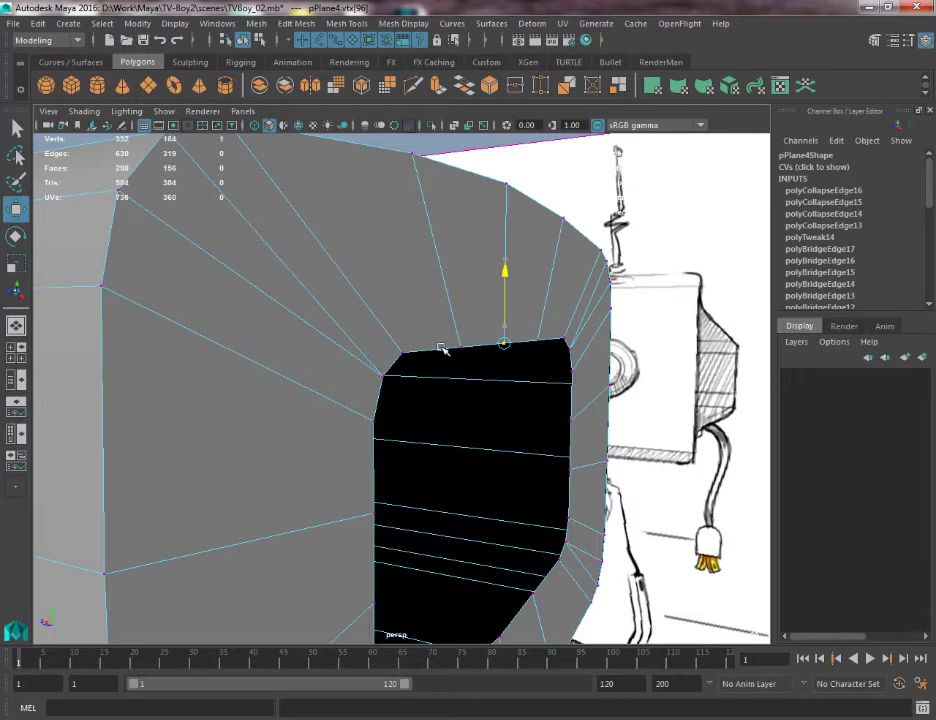
Step: Straighten the rear opening's lower edge by raising its two intermediate vertices and middle vertex along Y in line with the corners
{"action": "middle_click_drag", "start_coordinate": [485, 389], "coordinate": [493, 240], "text": "alt"}
{"action": "left_click_drag", "start_coordinate": [493, 240], "coordinate": [485, 388], "text": "alt"}
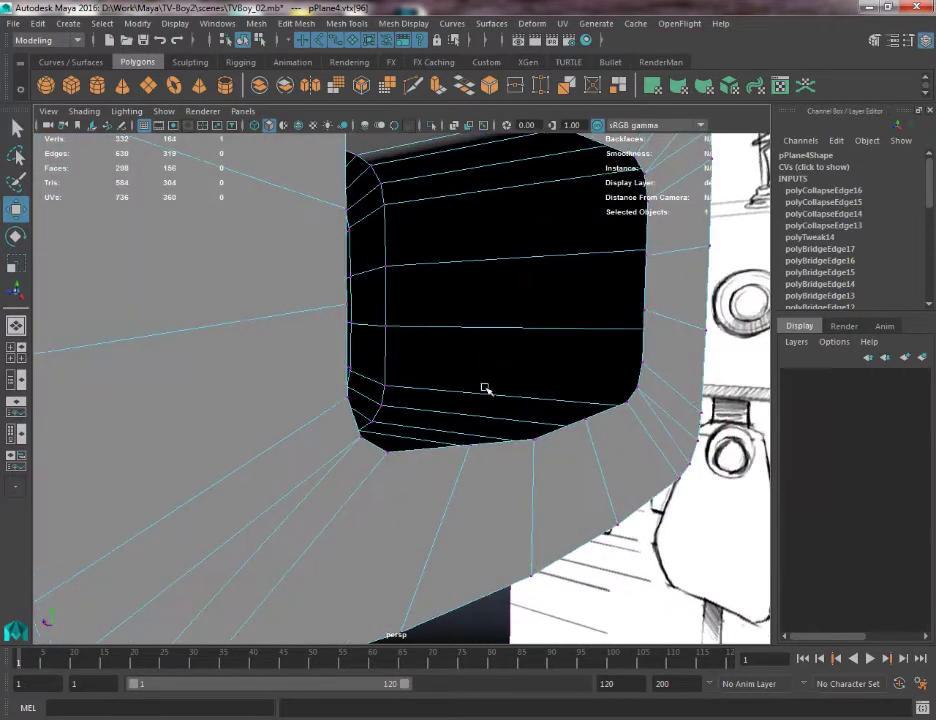
{"action": "scroll", "coordinate": [485, 388], "scroll_direction": "up", "scroll_amount": 1}
{"action": "left_click", "coordinate": [477, 452]}
{"action": "left_click", "coordinate": [599, 422], "text": "shift"}
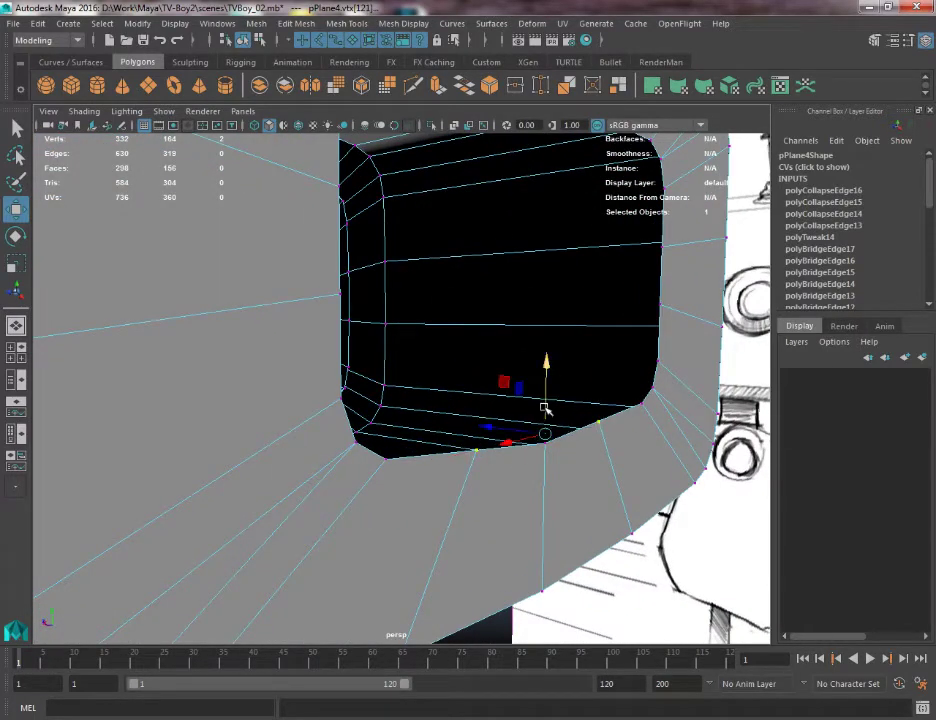
{"action": "mouse_move", "coordinate": [545, 408]}
{"action": "left_mouse_down"}
{"action": "mouse_move", "coordinate": [545, 398]}
{"action": "mouse_move", "coordinate": [547, 407]}
{"action": "left_mouse_up"}
{"action": "left_click", "coordinate": [545, 442]}
Step: Straighten the rear opening's left side, seen from behind, by moving its two middle vertices along X in line with the corners
{"action": "left_click_drag", "start_coordinate": [397, 453], "coordinate": [205, 345], "text": "alt"}
{"action": "left_click", "coordinate": [217, 330]}
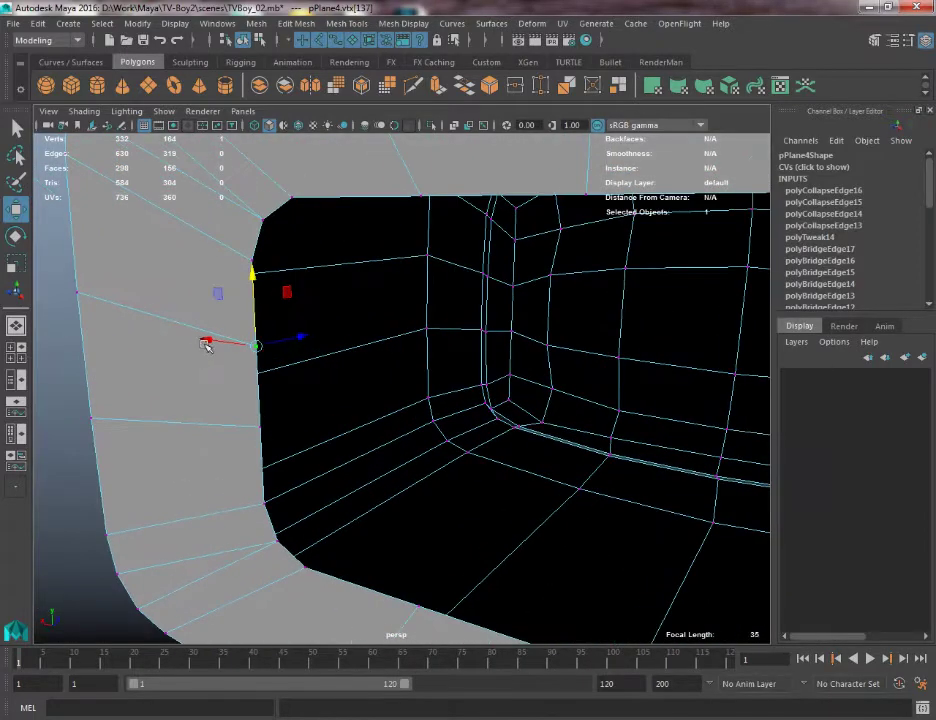
{"action": "left_click", "coordinate": [257, 426], "text": "shift"}
{"action": "left_click_drag", "start_coordinate": [262, 240], "coordinate": [262, 237]}
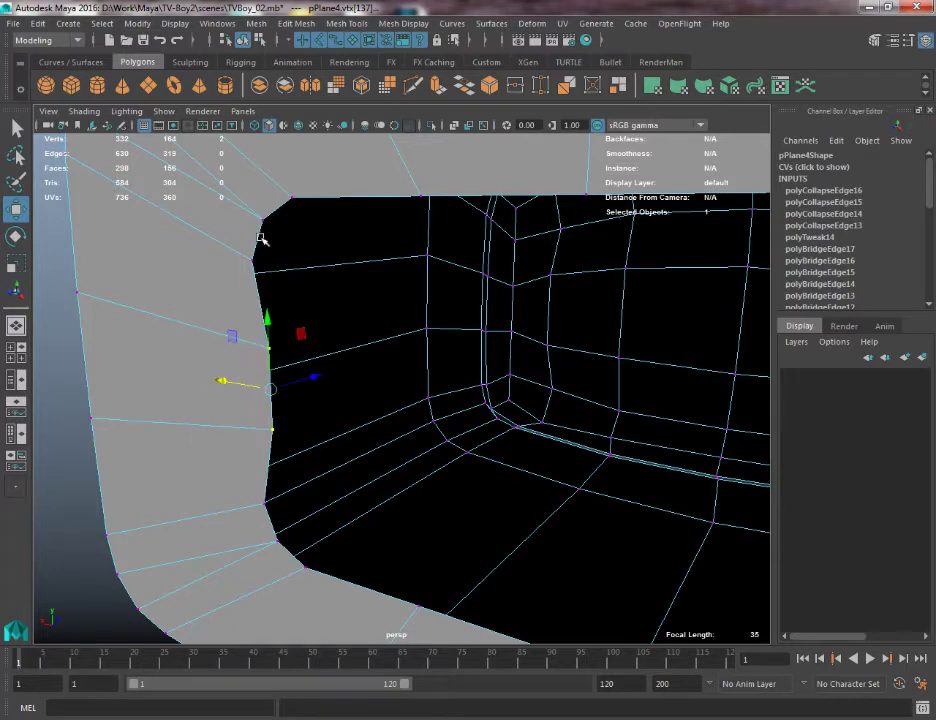
{"action": "left_click_drag", "start_coordinate": [245, 381], "coordinate": [259, 253]}
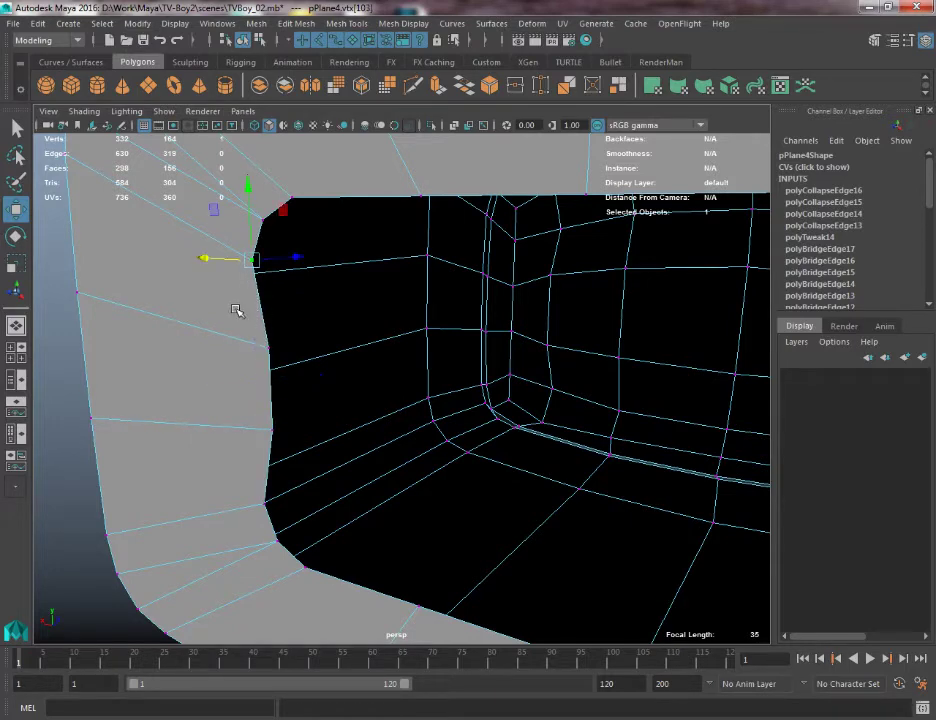
{"action": "key", "text": "ctrl+z"}
{"action": "left_click_drag", "start_coordinate": [230, 383], "coordinate": [600, 347]}
Step: Move the two middle vertices of the rear opening's right side, seen from behind, along X in line with the corners
{"action": "left_click", "coordinate": [530, 342]}
{"action": "left_click", "coordinate": [528, 404], "text": "shift"}
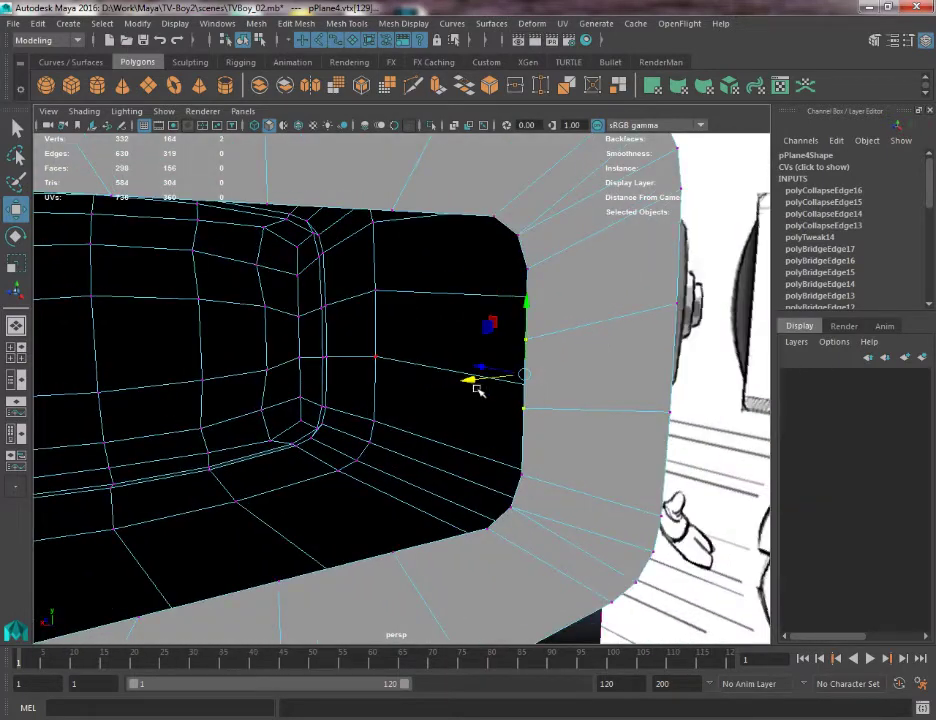
{"action": "left_click_drag", "start_coordinate": [471, 382], "coordinate": [135, 240]}
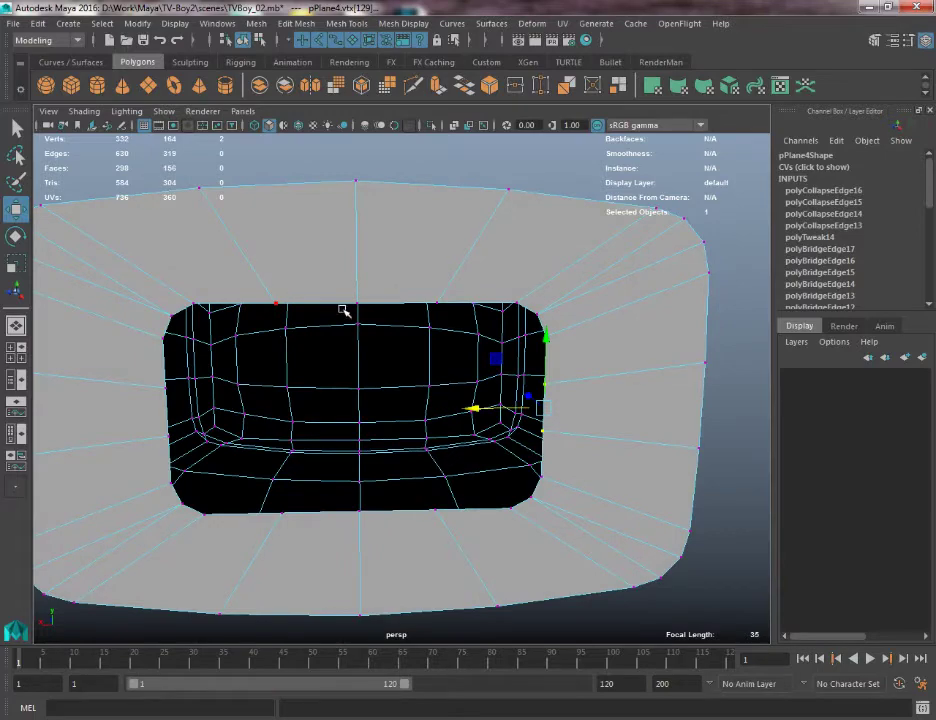
Step: Examine the head's straightened rear opening and its inside from several angles
{"action": "left_click_drag", "start_coordinate": [217, 267], "coordinate": [316, 267], "text": "alt"}
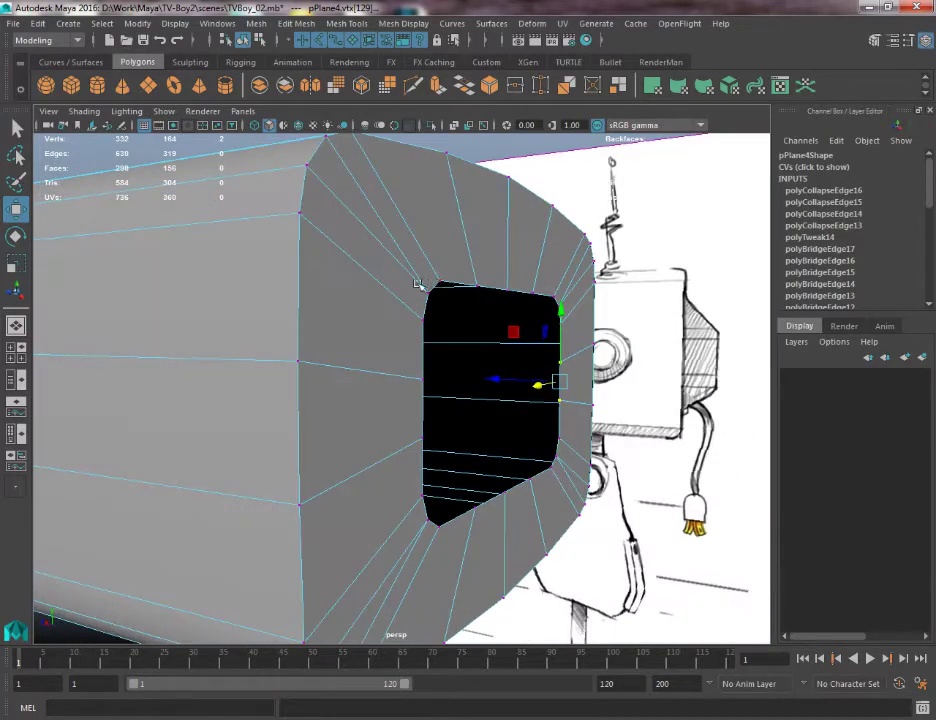
{"action": "left_click_drag", "start_coordinate": [418, 284], "coordinate": [608, 300], "text": "alt"}
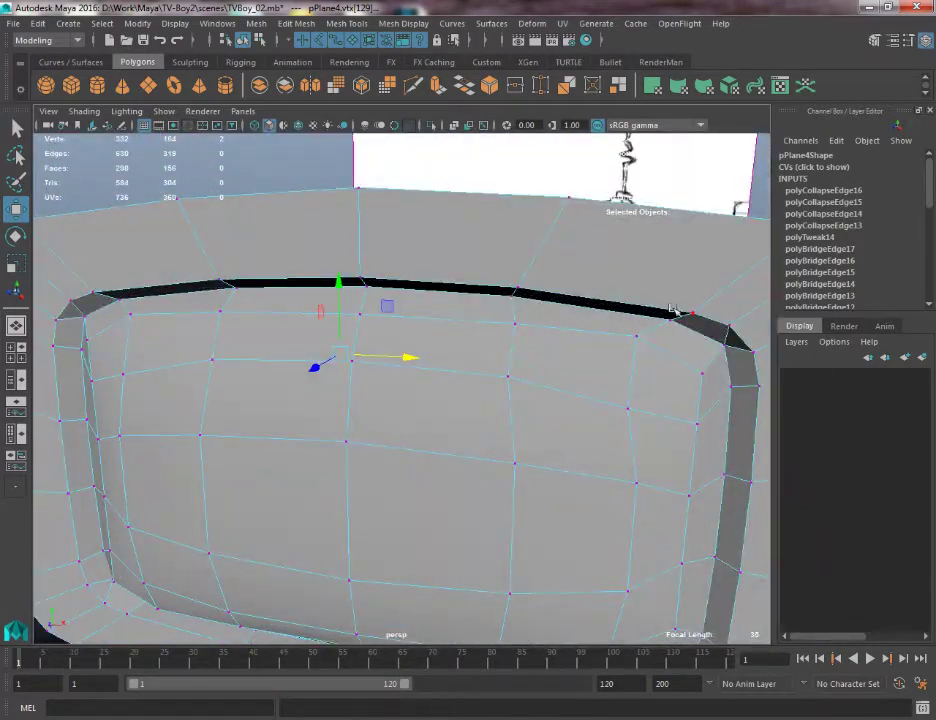
{"action": "left_click_drag", "start_coordinate": [700, 397], "coordinate": [752, 366], "text": "alt"}
{"action": "right_click_drag", "start_coordinate": [710, 342], "coordinate": [288, 168], "text": "alt"}
{"action": "left_click_drag", "start_coordinate": [395, 385], "coordinate": [655, 366], "text": "alt"}
{"action": "right_click_drag", "start_coordinate": [528, 366], "coordinate": [575, 518], "text": "alt"}
{"action": "middle_click_drag", "start_coordinate": [570, 376], "coordinate": [458, 413], "text": "alt"}
{"action": "left_click_drag", "start_coordinate": [459, 414], "coordinate": [474, 236], "text": "alt"}
Step: Extrude the rear opening's border edge loop and move it backward along Z to the depth of the side-view reference
{"action": "key", "text": "q"}
{"action": "right_click_drag", "start_coordinate": [474, 234], "coordinate": [455, 190]}
{"action": "left_click", "coordinate": [440, 234]}
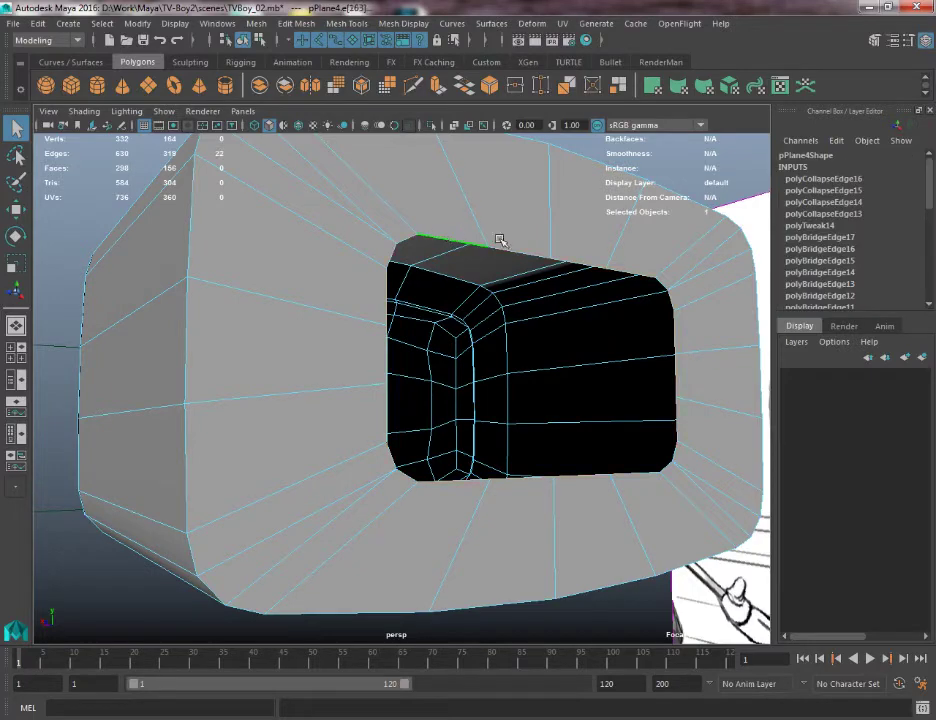
{"action": "left_click_drag", "start_coordinate": [686, 276], "coordinate": [675, 299], "text": "alt"}
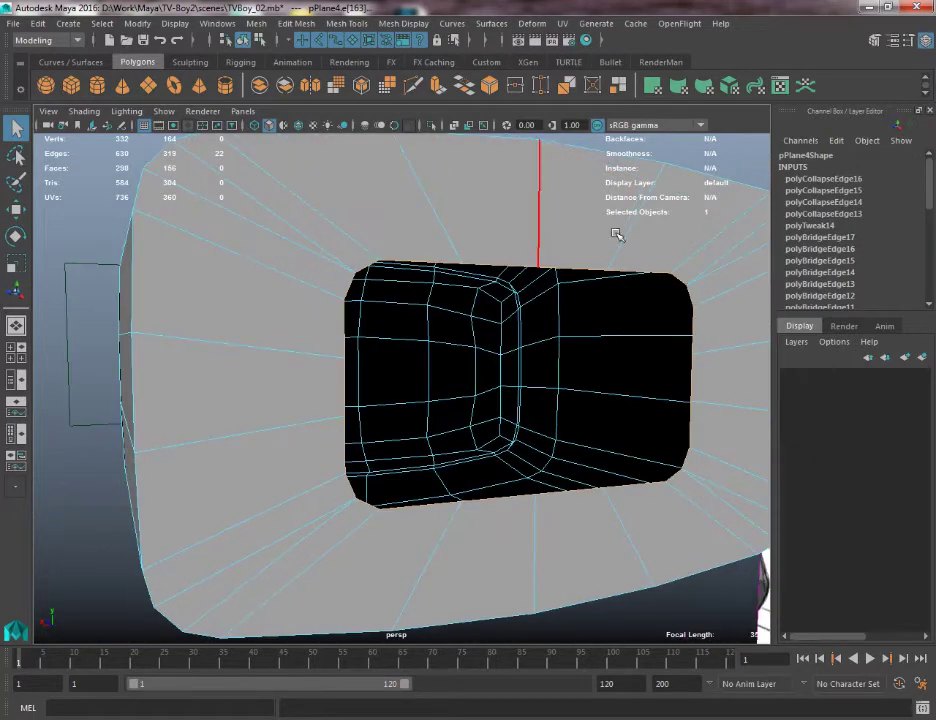
{"action": "mouse_move", "coordinate": [305, 462]}
{"action": "left_mouse_down", "text": "alt"}
{"action": "mouse_move", "coordinate": [491, 474]}
{"action": "mouse_move", "coordinate": [267, 176]}
{"action": "left_mouse_up", "text": "alt"}
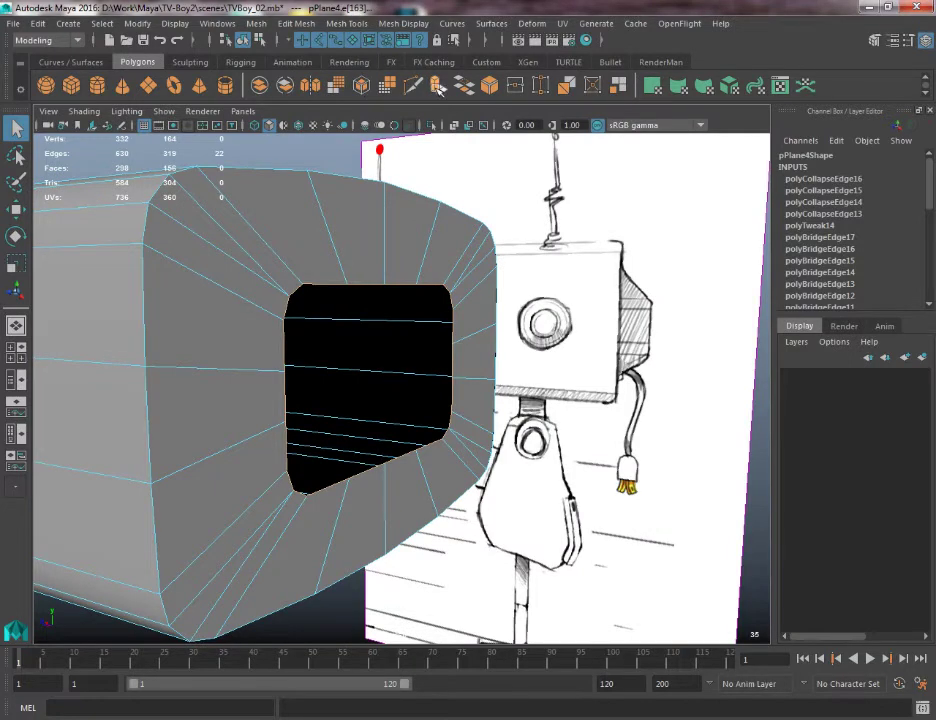
{"action": "left_click", "coordinate": [437, 86]}
{"action": "key", "text": "space"}
{"action": "left_click_drag", "start_coordinate": [418, 244], "coordinate": [472, 316]}
{"action": "key", "text": "space"}
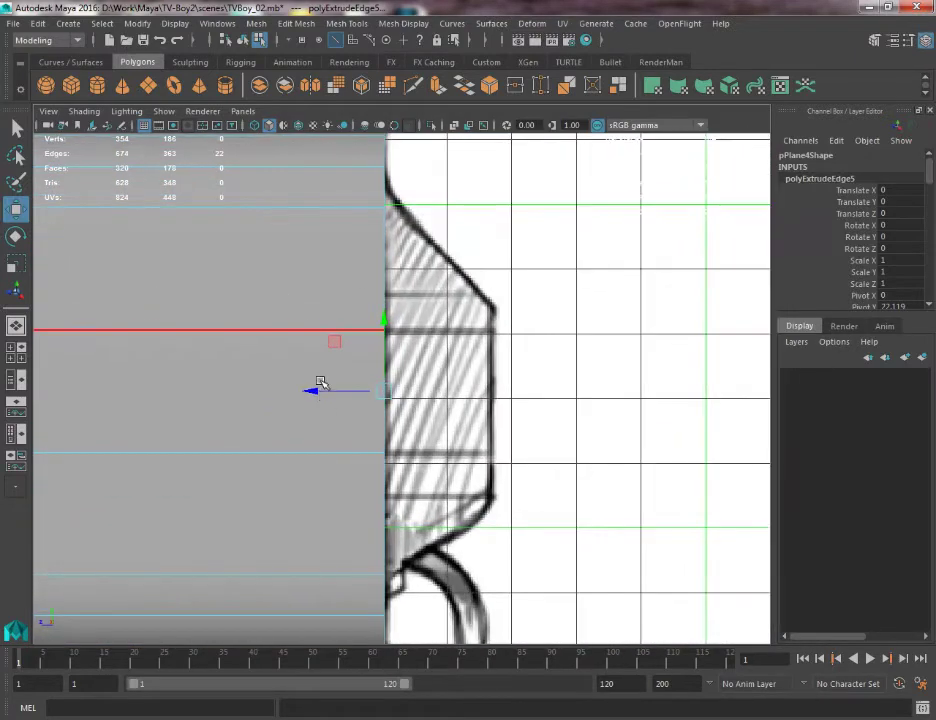
{"action": "left_click_drag", "start_coordinate": [320, 385], "coordinate": [425, 413]}
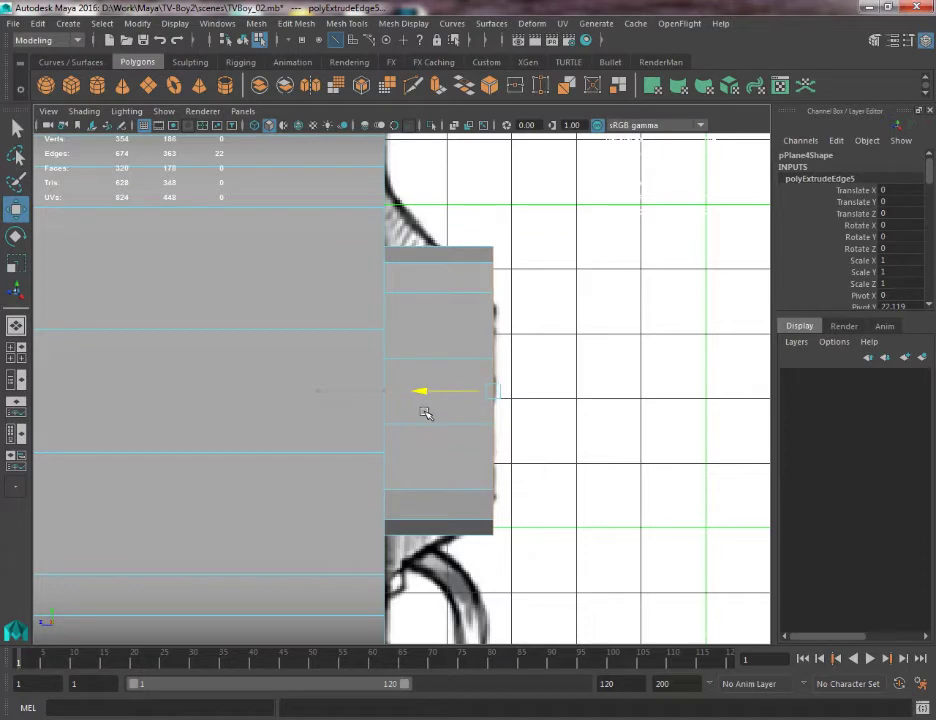
Step: Scale down the extruded edge loop uniformly and lower it along Y to fit the back housing's rear face in the side reference
{"action": "key", "text": "r"}
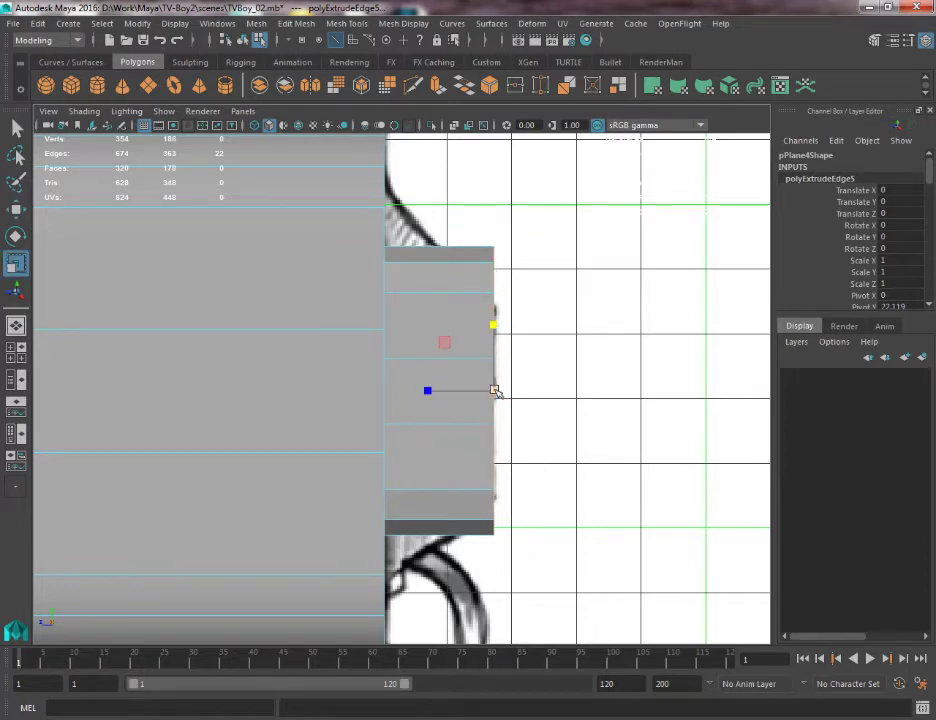
{"action": "left_click_drag", "start_coordinate": [495, 390], "coordinate": [420, 409]}
{"action": "key", "text": "w"}
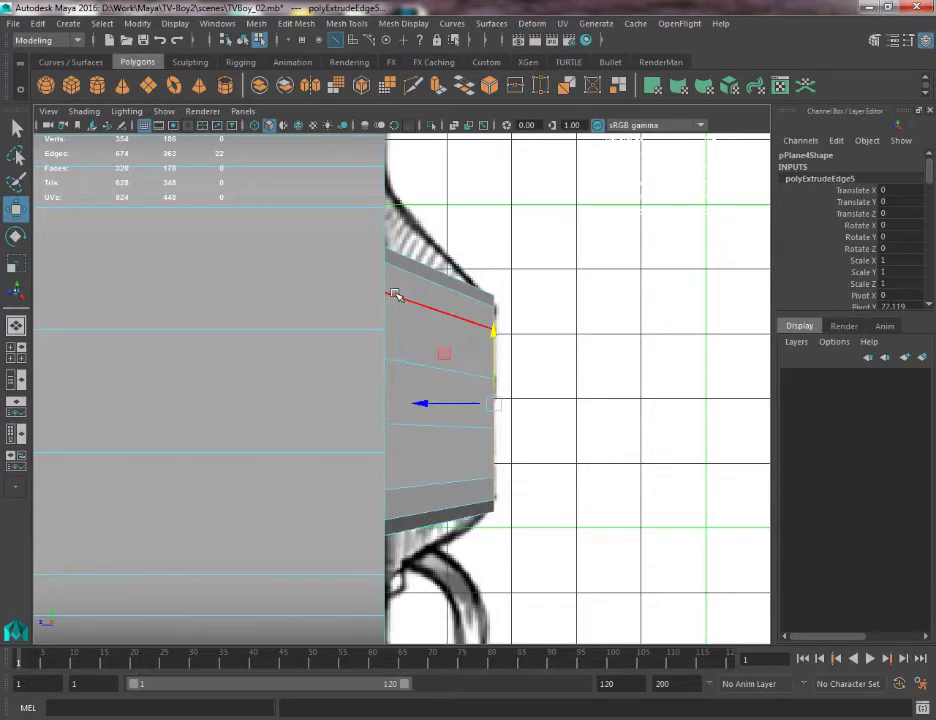
Step: Select the full edge loop at the base of the back housing, where it meets the head's rear face
{"action": "key", "text": "space"}
{"action": "left_click_drag", "start_coordinate": [396, 292], "coordinate": [392, 254]}
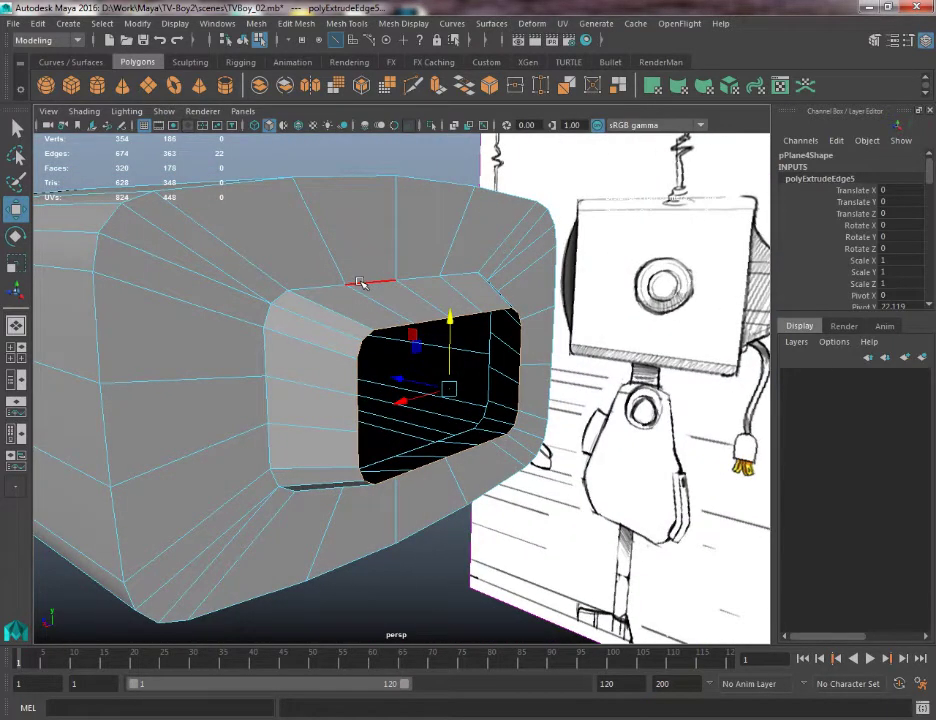
{"action": "double_click", "coordinate": [360, 283]}
{"action": "double_click", "coordinate": [267, 358], "text": "shift"}
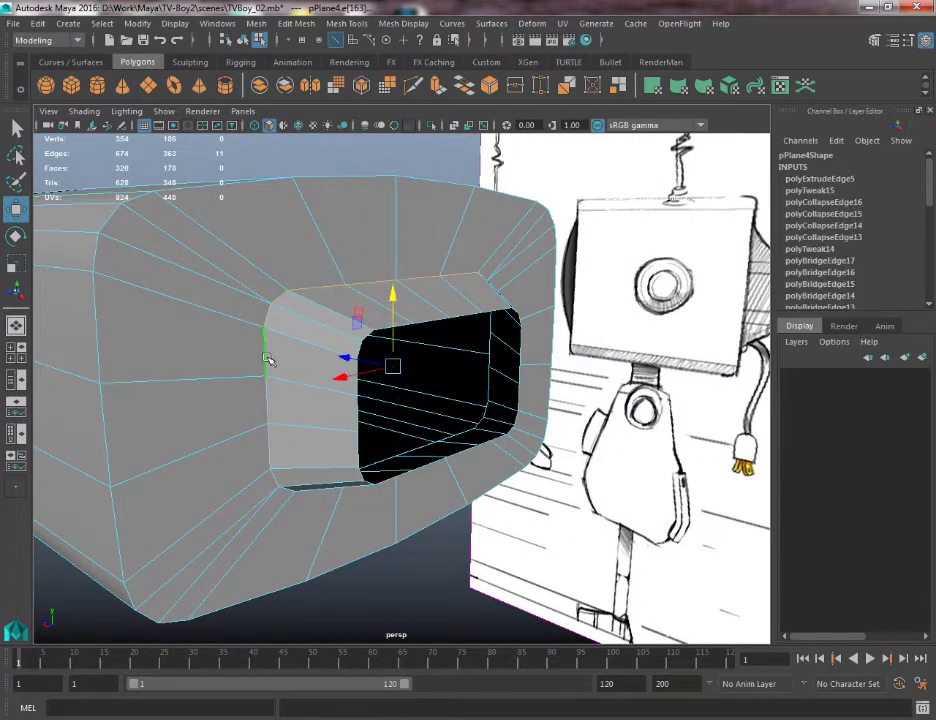
{"action": "left_click_drag", "start_coordinate": [282, 428], "coordinate": [242, 341], "text": "alt"}
{"action": "double_click", "coordinate": [357, 480], "text": "shift"}
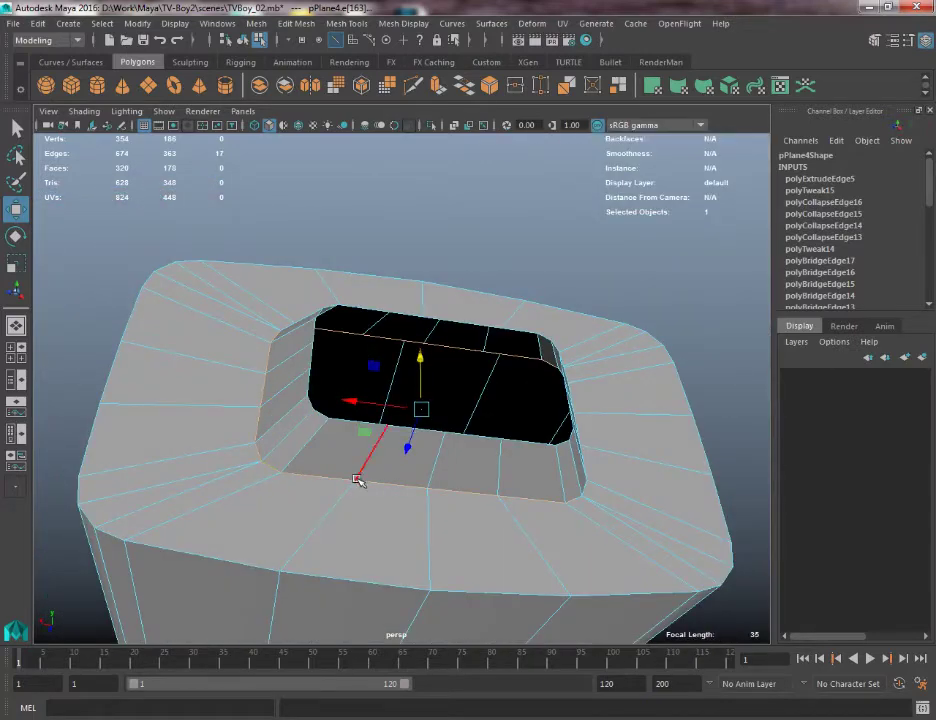
{"action": "left_click_drag", "start_coordinate": [544, 488], "coordinate": [579, 397], "text": "alt"}
{"action": "double_click", "coordinate": [575, 396], "text": "shift"}
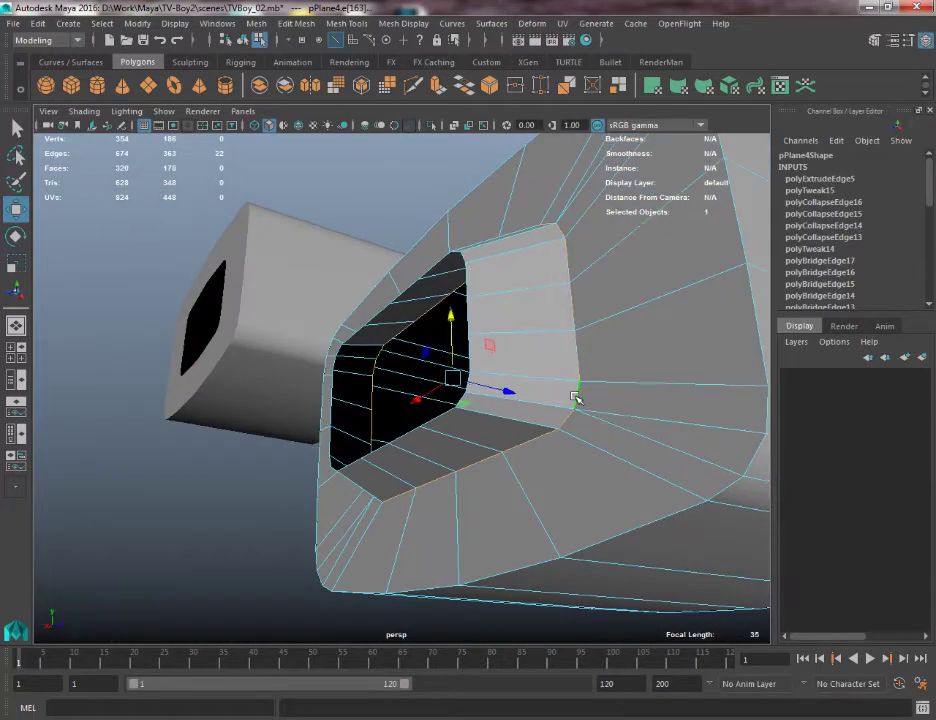
Step: Try enlarging the housing's base loop uniformly and along Y, and undo the scaling
{"action": "key", "text": "r"}
{"action": "left_click", "coordinate": [507, 392], "text": "ctrl"}
{"action": "left_click_drag", "start_coordinate": [453, 378], "coordinate": [467, 396]}
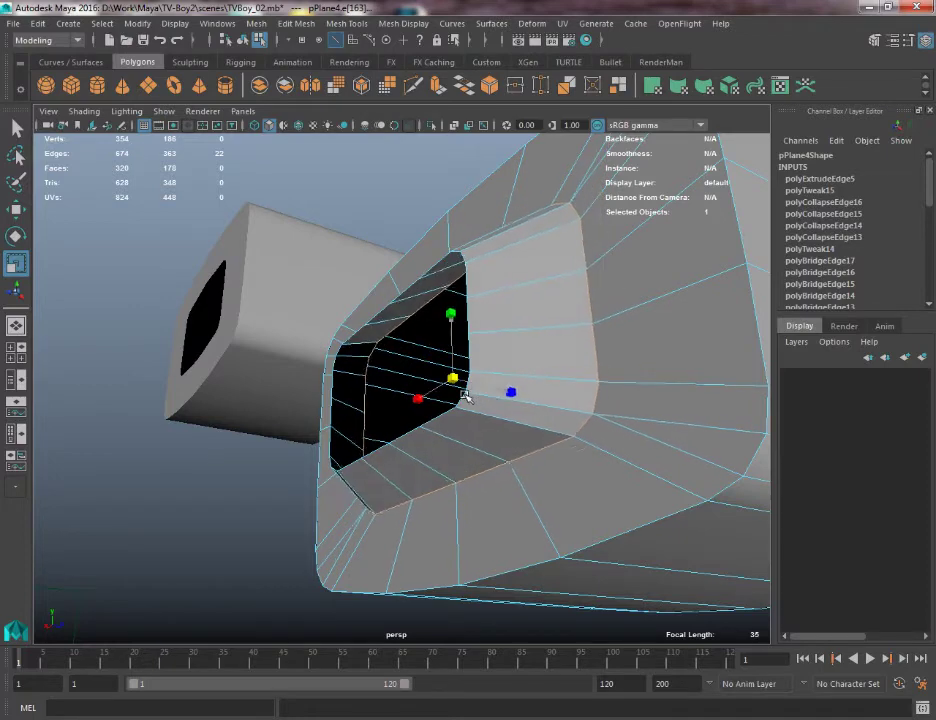
{"action": "left_click_drag", "start_coordinate": [452, 319], "coordinate": [484, 328]}
{"action": "key", "text": "ctrl+z"}
{"action": "key", "text": "ctrl+z"}
Step: Scale the housing's base loop taller along Y to match the side-view reference and slightly wider along X
{"action": "key", "text": "space"}
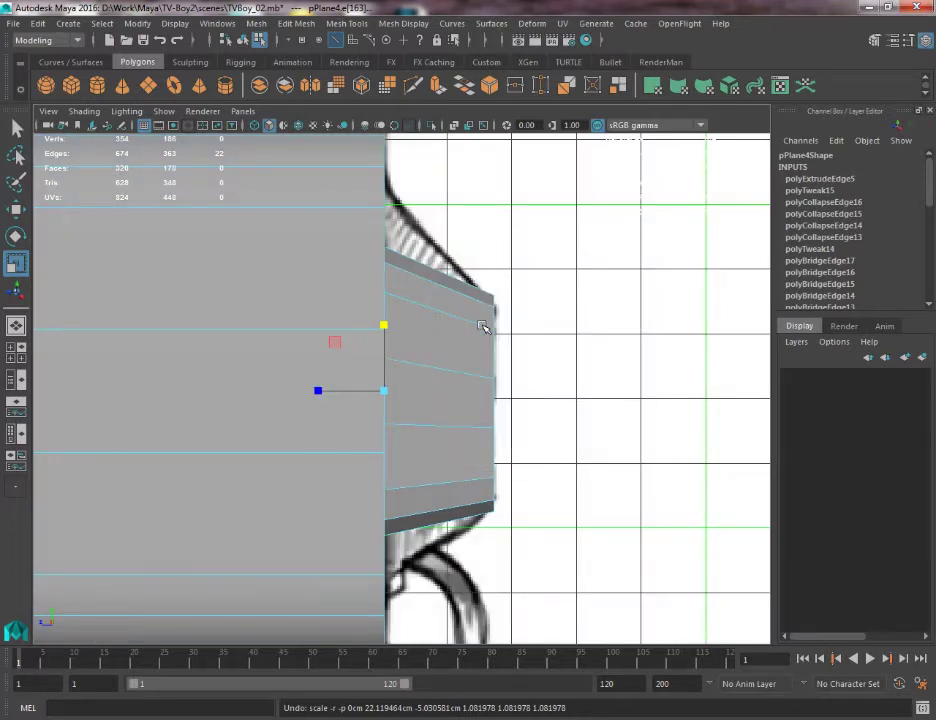
{"action": "key", "text": "f"}
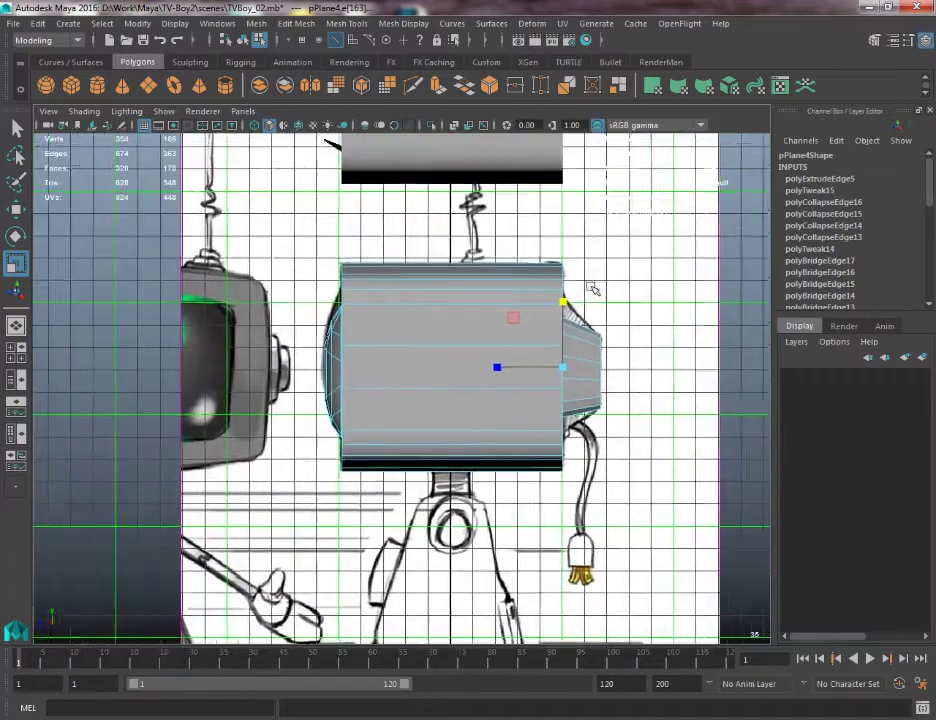
{"action": "middle_click_drag", "start_coordinate": [504, 288], "coordinate": [323, 297], "text": "alt"}
{"action": "right_click_drag", "start_coordinate": [323, 297], "coordinate": [435, 425], "text": "alt"}
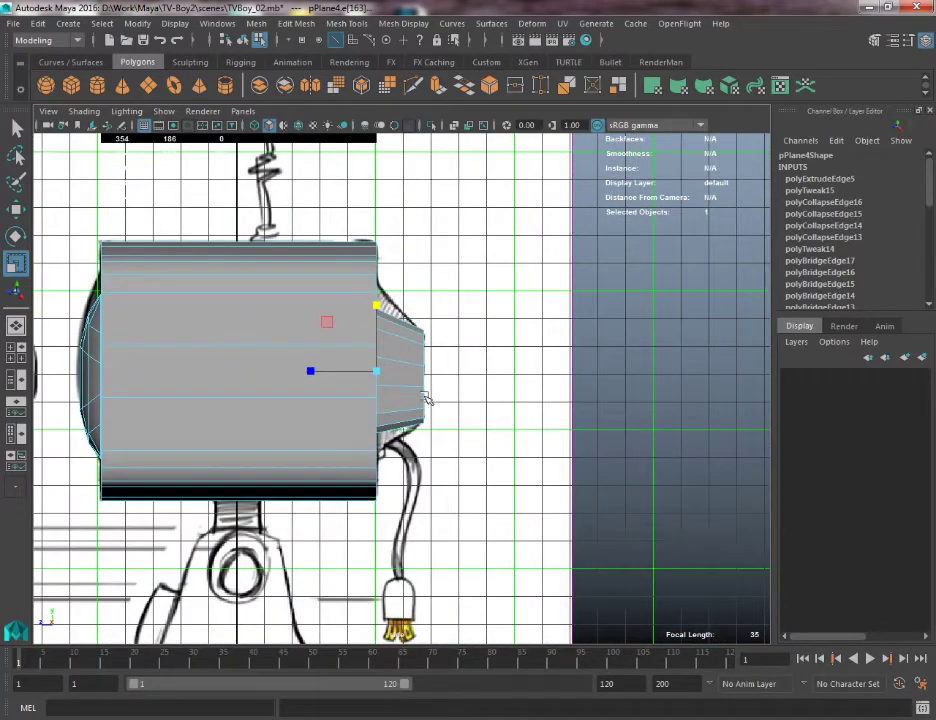
{"action": "middle_click_drag", "start_coordinate": [376, 375], "coordinate": [343, 379], "text": "alt"}
{"action": "right_click_drag", "start_coordinate": [358, 381], "coordinate": [432, 520], "text": "alt"}
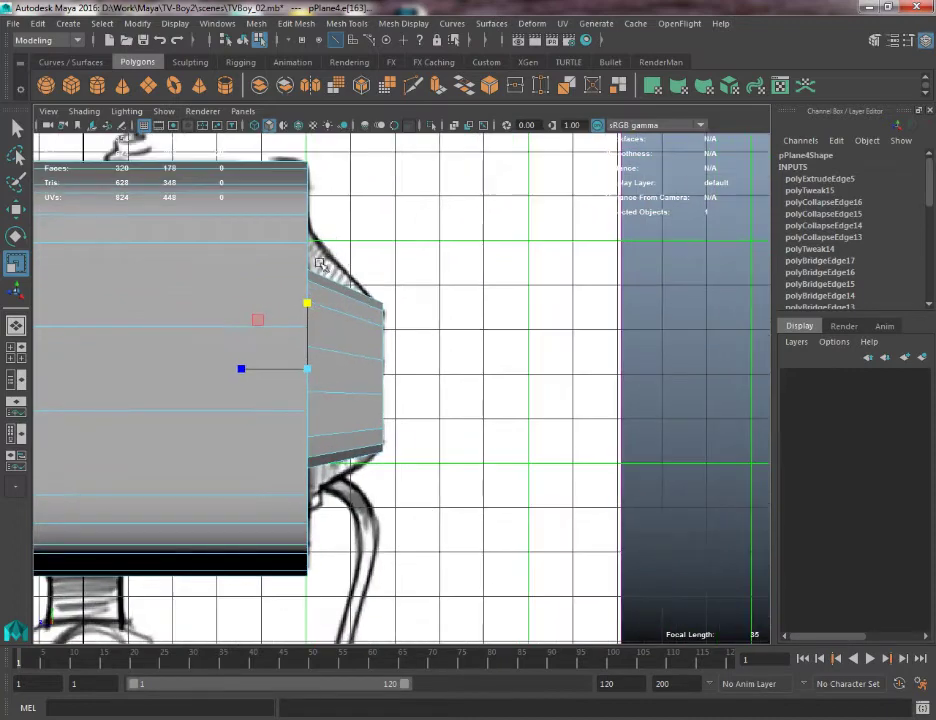
{"action": "left_click_drag", "start_coordinate": [313, 302], "coordinate": [361, 265]}
{"action": "key", "text": "space"}
{"action": "mouse_move", "coordinate": [322, 340]}
{"action": "left_mouse_down", "text": "alt"}
{"action": "mouse_move", "coordinate": [358, 305]}
{"action": "mouse_move", "coordinate": [460, 372]}
{"action": "mouse_move", "coordinate": [582, 318]}
{"action": "mouse_move", "coordinate": [380, 360]}
{"action": "left_mouse_up", "text": "alt"}
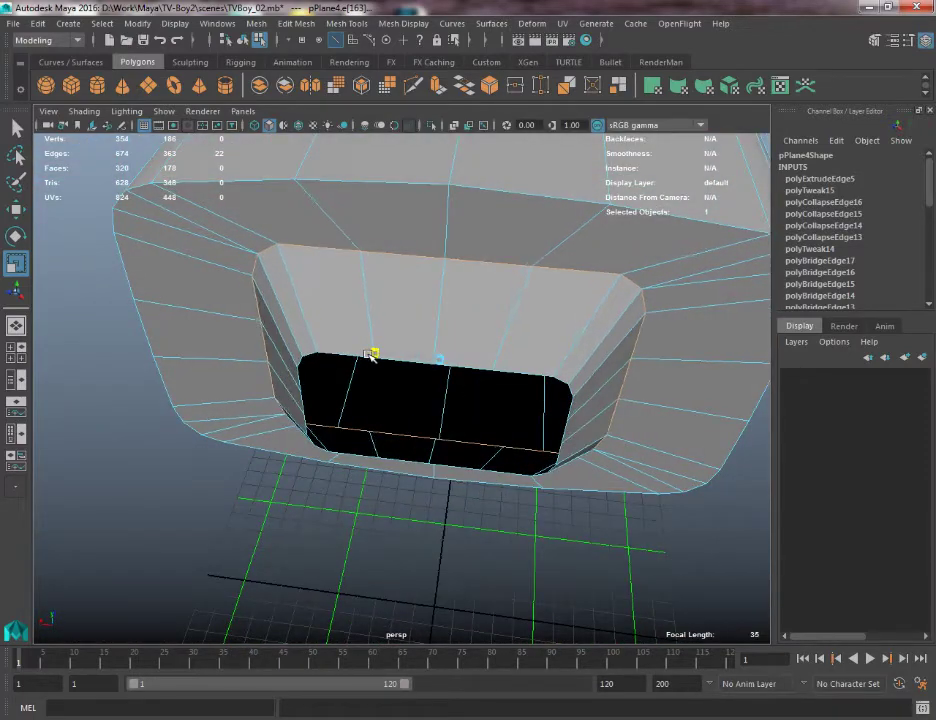
{"action": "mouse_move", "coordinate": [313, 338]}
{"action": "left_mouse_down", "text": "alt"}
{"action": "mouse_move", "coordinate": [497, 303]}
{"action": "mouse_move", "coordinate": [378, 307]}
{"action": "mouse_move", "coordinate": [456, 301]}
{"action": "mouse_move", "coordinate": [462, 286]}
{"action": "mouse_move", "coordinate": [363, 303]}
{"action": "mouse_move", "coordinate": [332, 282]}
{"action": "mouse_move", "coordinate": [518, 462]}
{"action": "left_mouse_up", "text": "alt"}
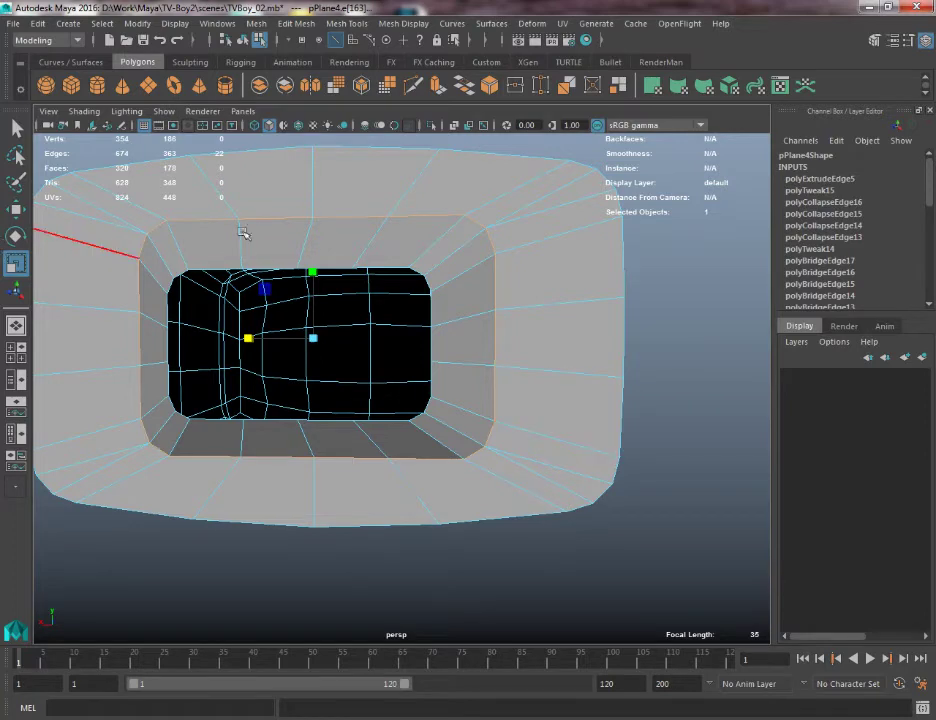
Step: Select the edge loops around the head body's front and rear rims
{"action": "mouse_move", "coordinate": [244, 234]}
{"action": "left_mouse_down", "text": "alt"}
{"action": "mouse_move", "coordinate": [426, 278]}
{"action": "mouse_move", "coordinate": [358, 254]}
{"action": "left_mouse_up", "text": "alt"}
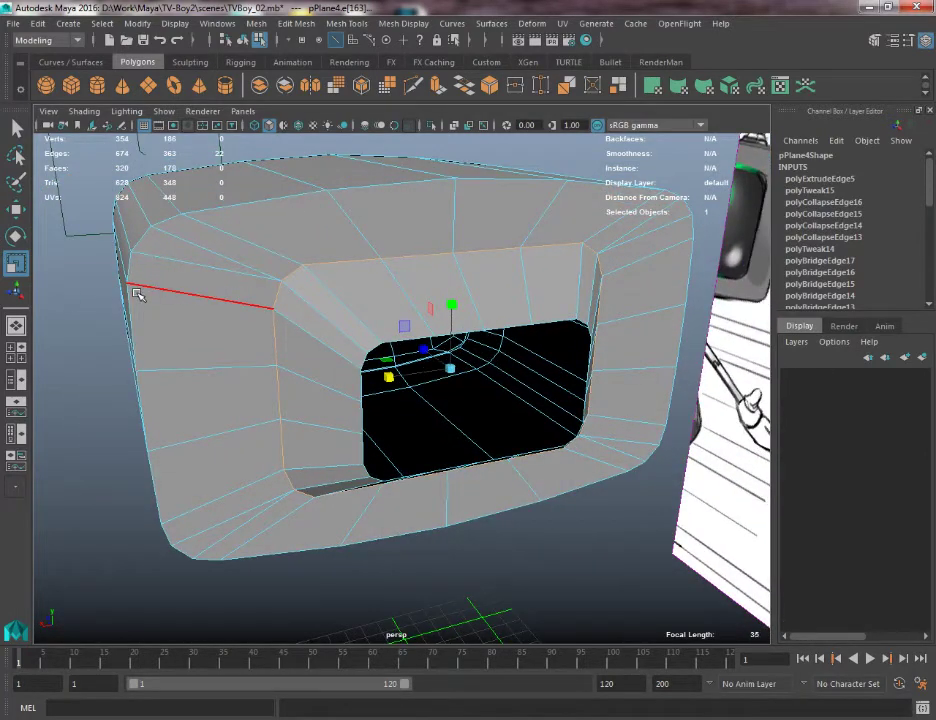
{"action": "mouse_move", "coordinate": [138, 293]}
{"action": "left_mouse_down", "text": "alt"}
{"action": "mouse_move", "coordinate": [272, 288]}
{"action": "mouse_move", "coordinate": [259, 205]}
{"action": "left_mouse_up", "text": "alt"}
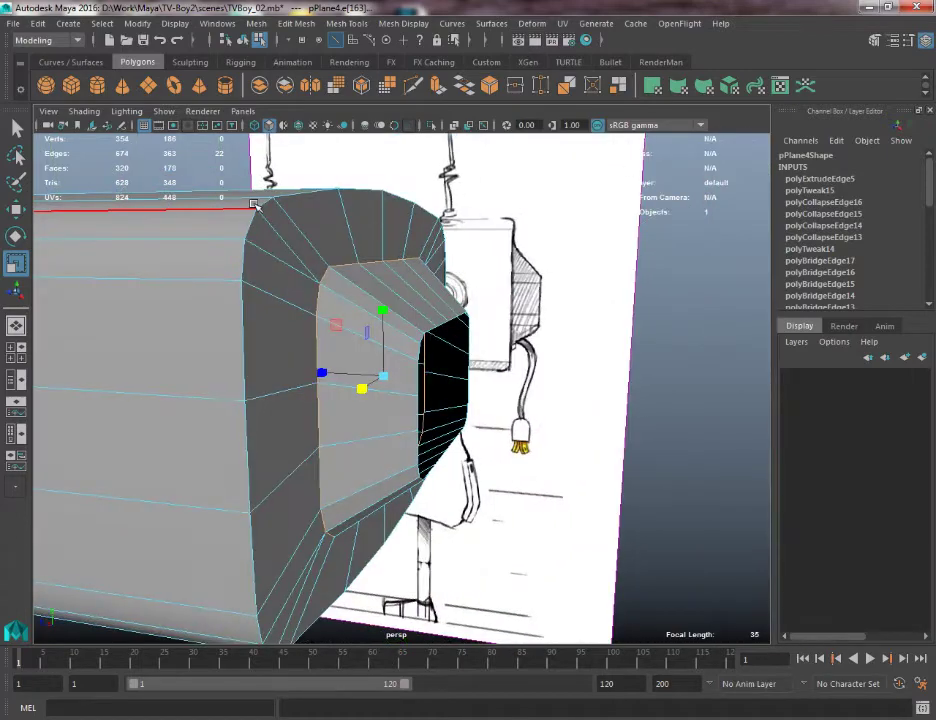
{"action": "left_click_drag", "start_coordinate": [296, 244], "coordinate": [560, 240], "text": "alt"}
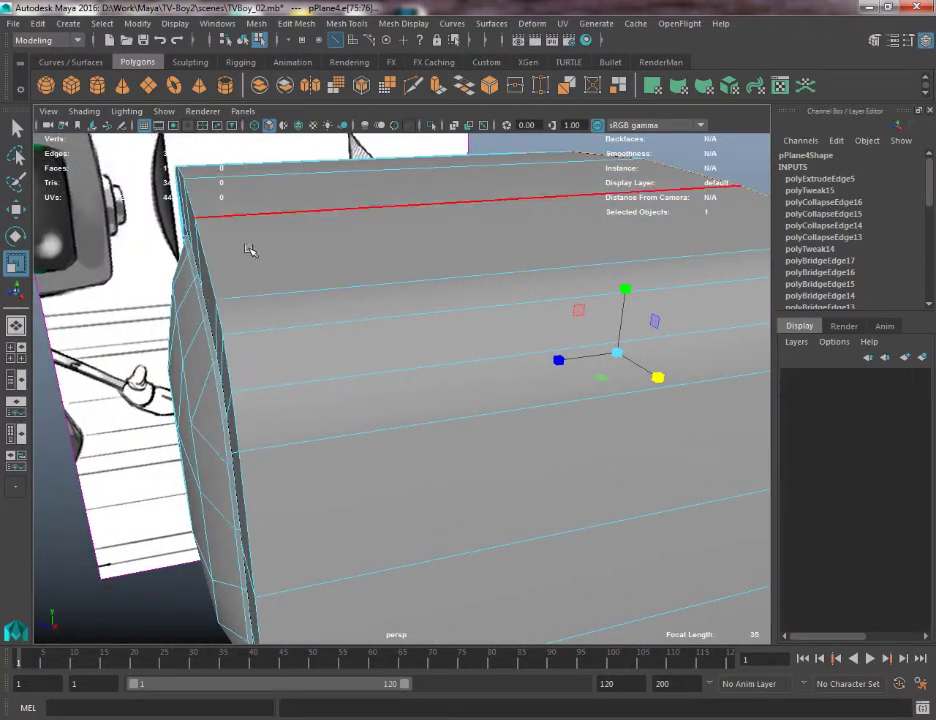
{"action": "scroll", "coordinate": [228, 269], "scroll_direction": "down", "scroll_amount": 4}
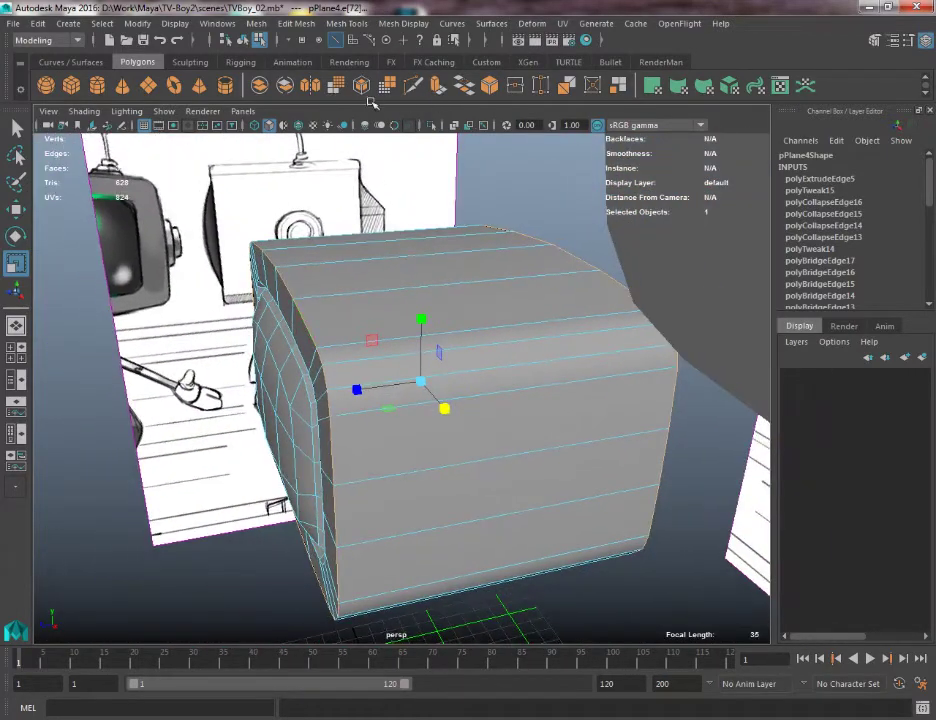
Step: Try a smooth proxy of the head mesh and undo it to return to the rim edge selection
{"action": "key", "text": "F8"}
{"action": "key", "text": "q"}
{"action": "key", "text": "3"}
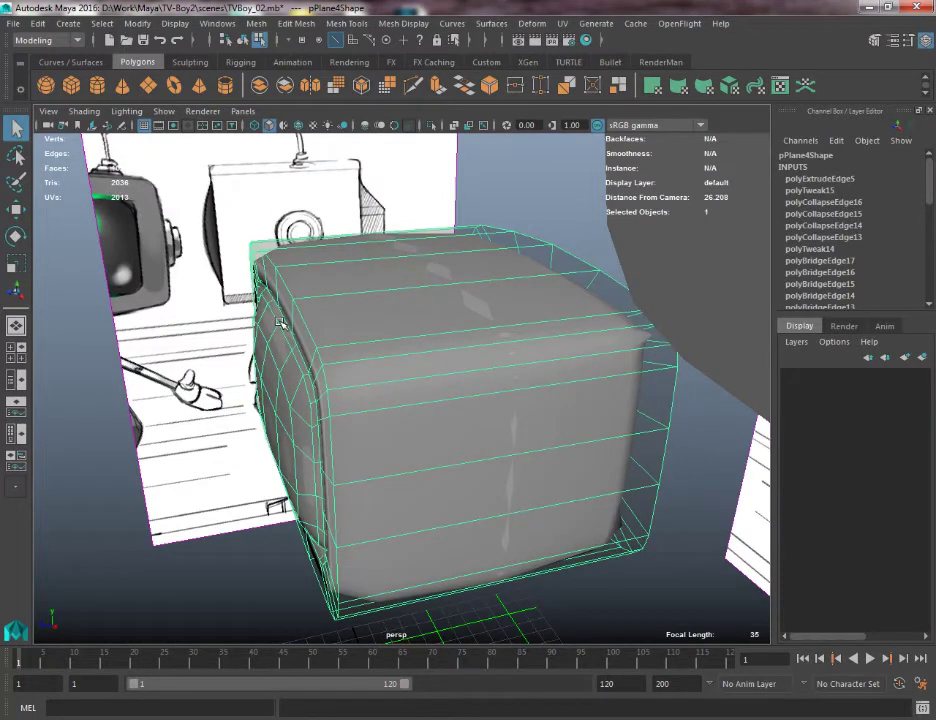
{"action": "key", "text": "ctrl+z"}
{"action": "key", "text": "ctrl+z"}
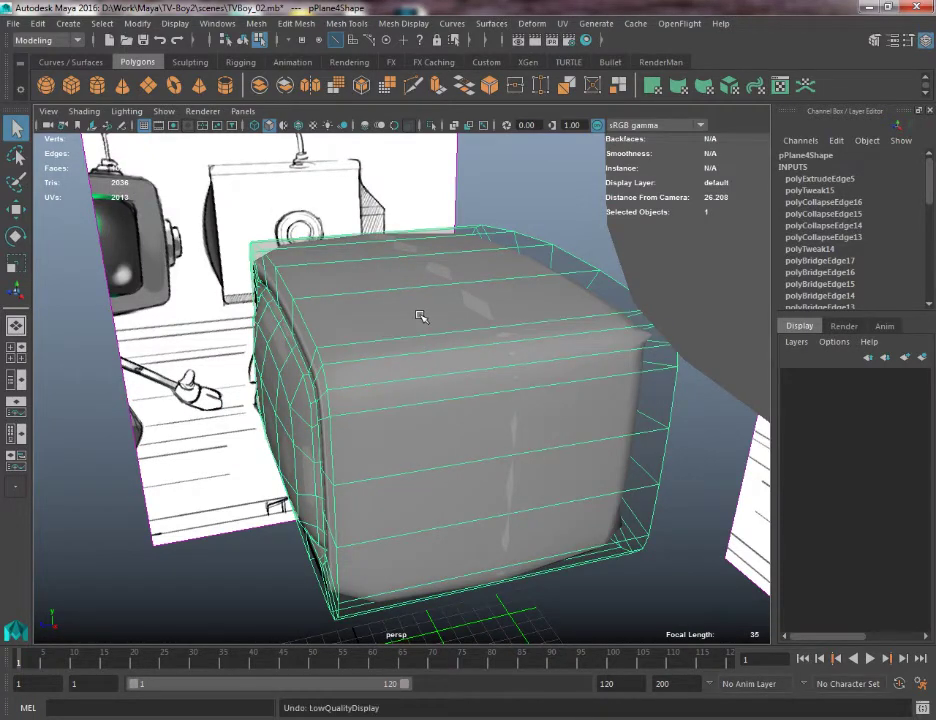
{"action": "key", "text": "3"}
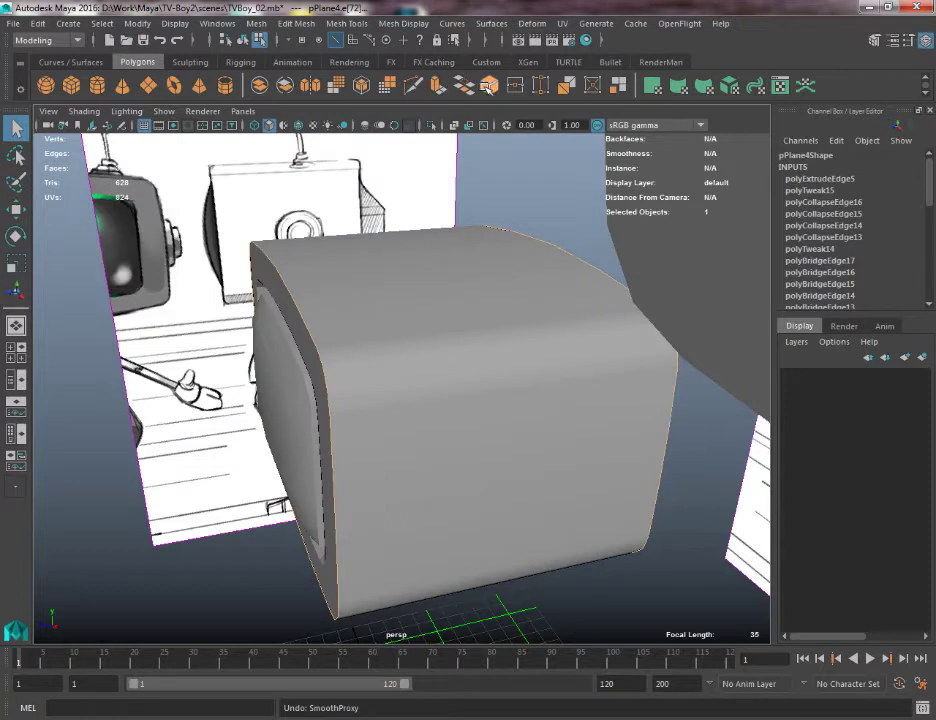
Step: Try bevelling the head body's front and rear rim edge loops with a fraction of 0.1, and undo the bevels
{"action": "left_click", "coordinate": [489, 86]}
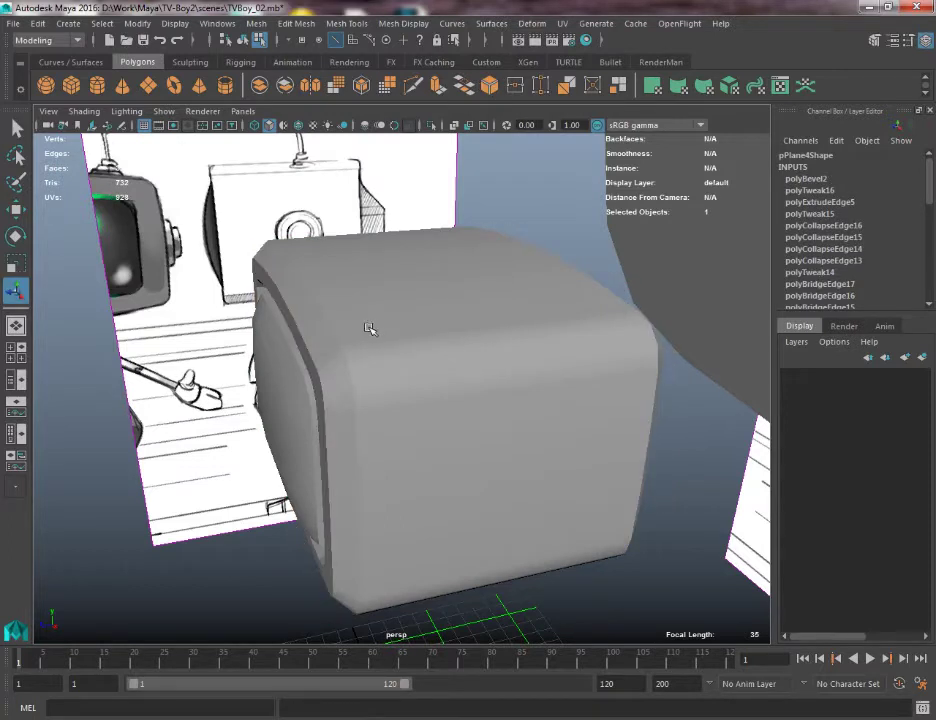
{"action": "key", "text": "ctrl+z"}
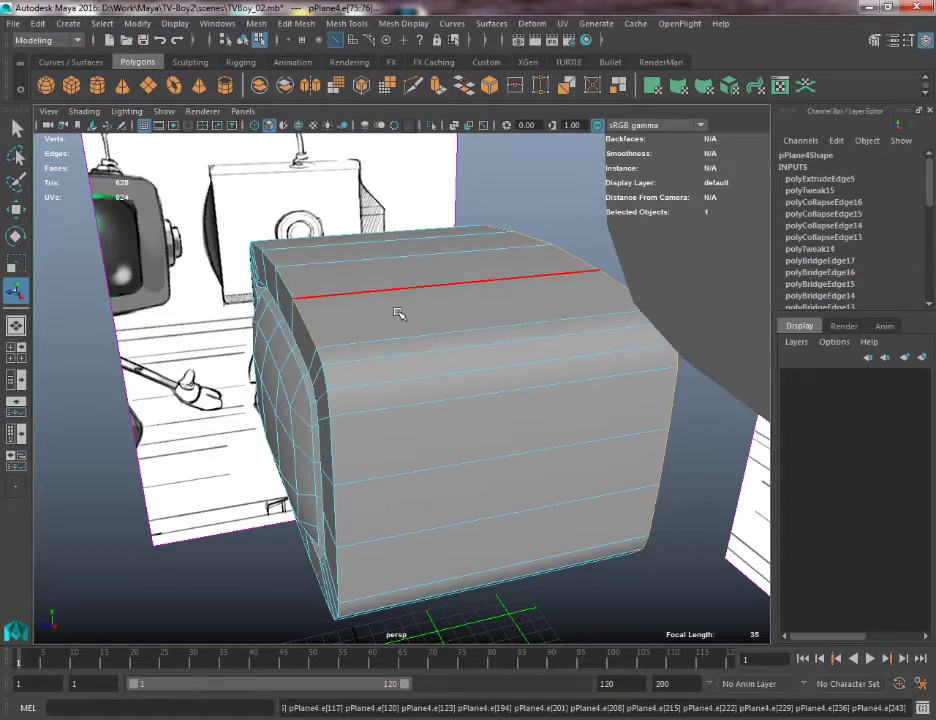
{"action": "double_click", "coordinate": [288, 287], "text": "ctrl"}
{"action": "mouse_move", "coordinate": [516, 297]}
{"action": "left_mouse_down", "text": "alt"}
{"action": "mouse_move", "coordinate": [424, 299]}
{"action": "mouse_move", "coordinate": [418, 319]}
{"action": "mouse_move", "coordinate": [422, 307]}
{"action": "left_mouse_up", "text": "alt"}
{"action": "double_click", "coordinate": [425, 318], "text": "shift"}
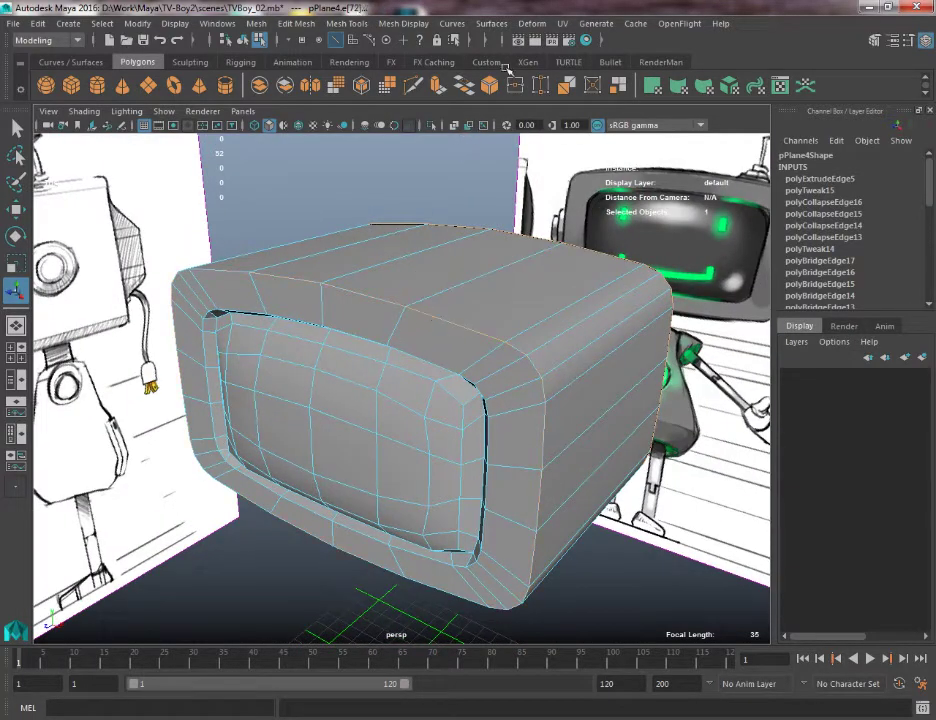
{"action": "key", "text": "ctrl+b"}
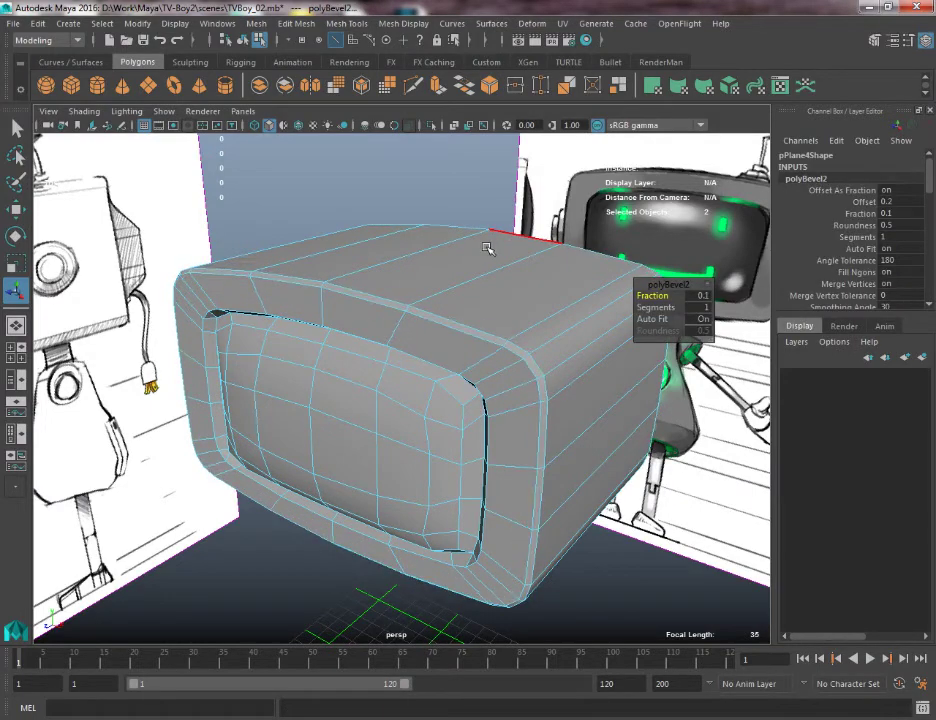
{"action": "middle_click_drag", "start_coordinate": [487, 249], "coordinate": [489, 249]}
{"action": "left_click_drag", "start_coordinate": [478, 249], "coordinate": [276, 276], "text": "alt"}
{"action": "key", "text": "ctrl+z"}
{"action": "key", "text": "ctrl+z"}
{"action": "key", "text": "ctrl+z"}
{"action": "key", "text": "ctrl+z"}
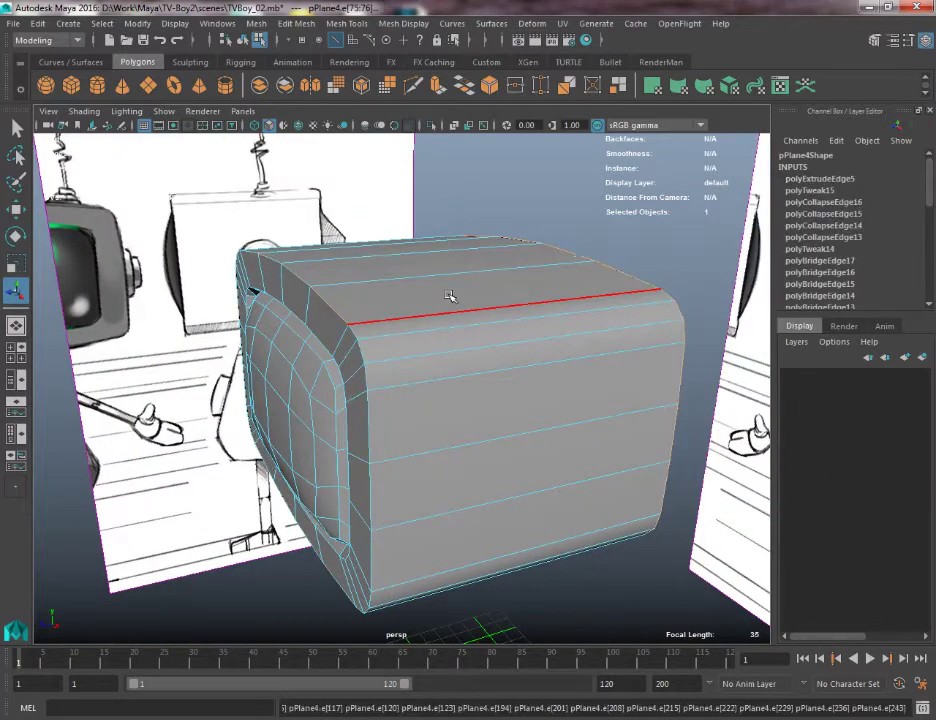
Step: Bridge the two middle edges at the top of the head's rear opening to the matching bottom edges with 4 divisions
{"action": "left_click_drag", "start_coordinate": [636, 286], "coordinate": [402, 307], "text": "alt"}
{"action": "left_click_drag", "start_coordinate": [343, 307], "coordinate": [268, 344], "text": "alt"}
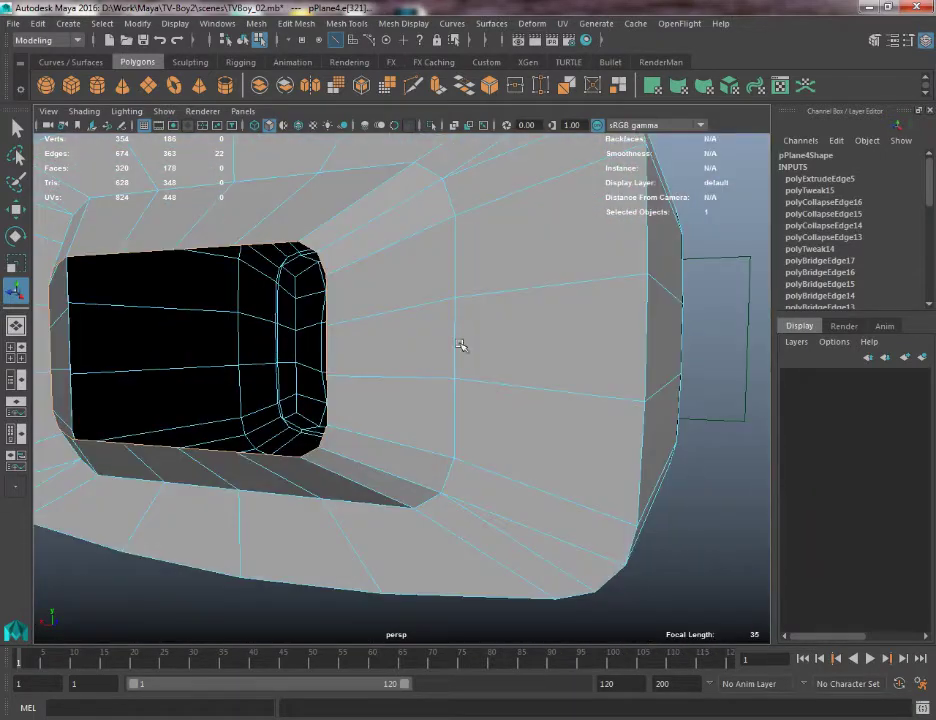
{"action": "left_click_drag", "start_coordinate": [460, 345], "coordinate": [171, 178], "text": "alt"}
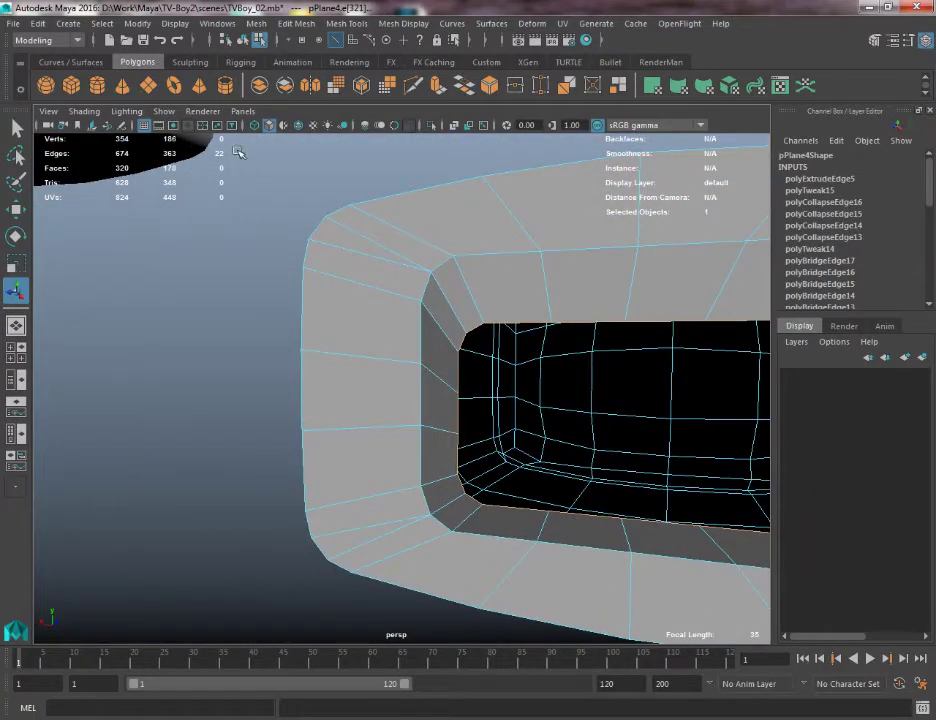
{"action": "left_click_drag", "start_coordinate": [401, 194], "coordinate": [351, 303], "text": "alt"}
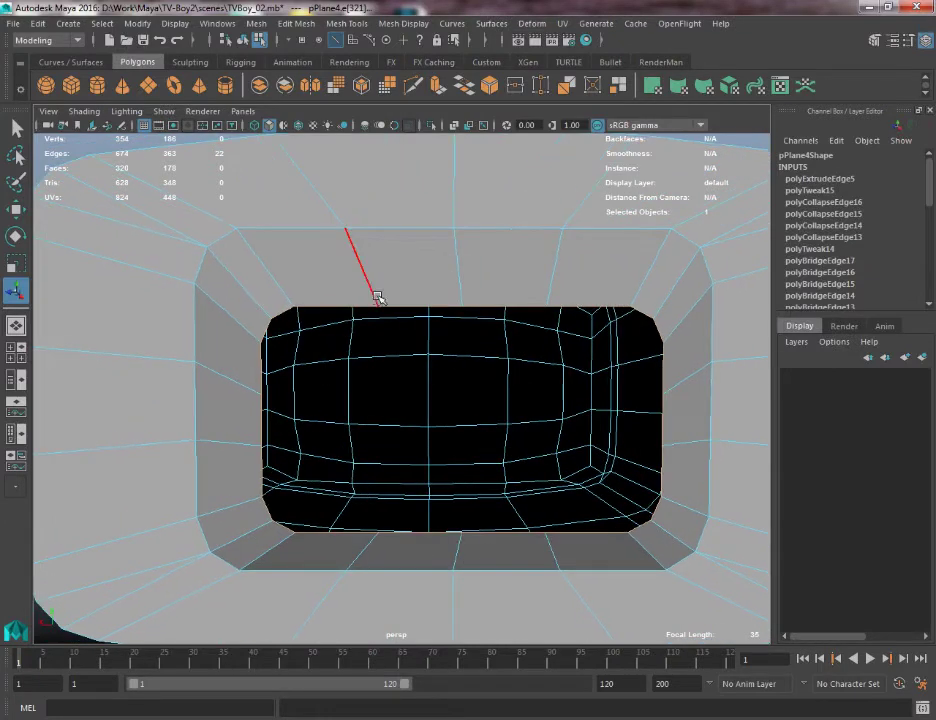
{"action": "left_click", "coordinate": [420, 537]}
{"action": "mouse_move", "coordinate": [420, 539]}
{"action": "left_mouse_down", "text": "alt"}
{"action": "mouse_move", "coordinate": [428, 543]}
{"action": "mouse_move", "coordinate": [423, 515]}
{"action": "left_mouse_up", "text": "alt"}
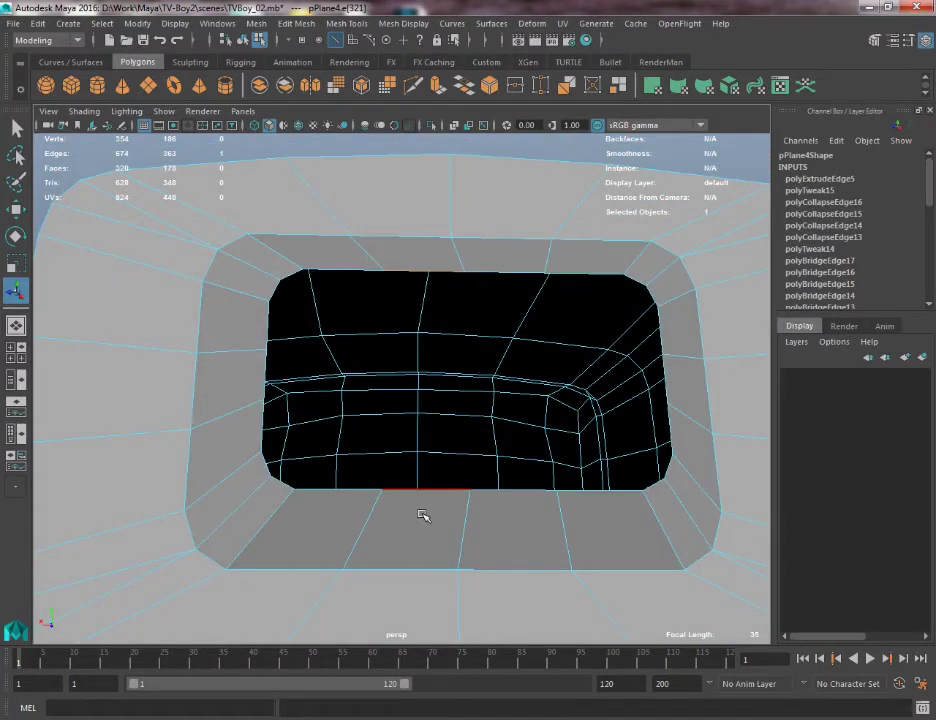
{"action": "left_click", "coordinate": [423, 515], "text": "shift"}
{"action": "left_click", "coordinate": [531, 506], "text": "shift"}
{"action": "left_click", "coordinate": [510, 269], "text": "shift"}
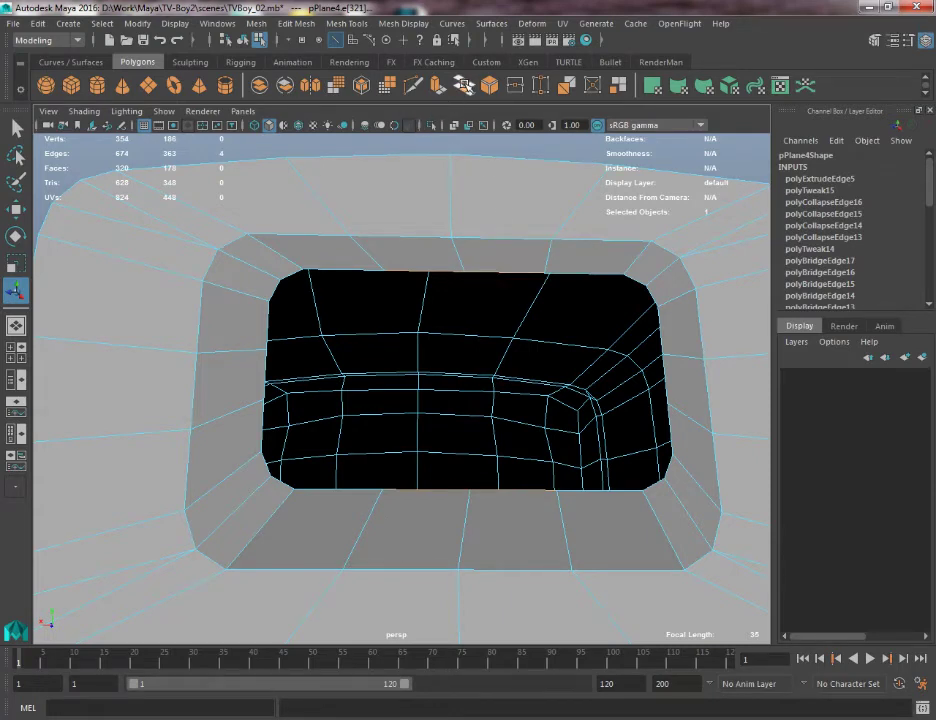
{"action": "left_click", "coordinate": [463, 84]}
{"action": "left_click_drag", "start_coordinate": [660, 300], "coordinate": [493, 299]}
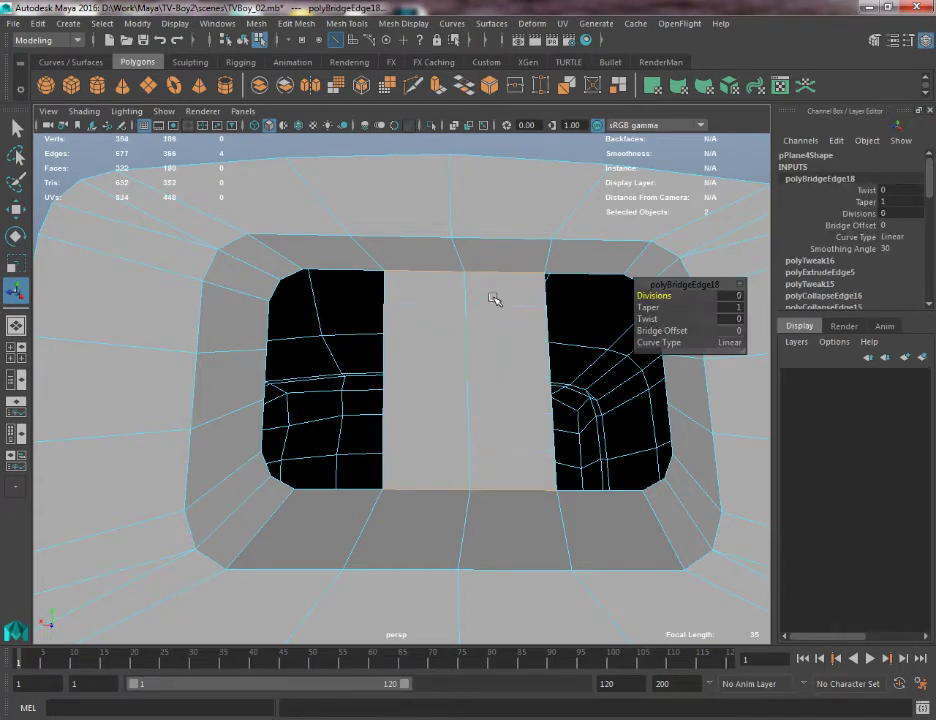
{"action": "mouse_move", "coordinate": [288, 347]}
{"action": "left_mouse_down", "text": "alt"}
{"action": "mouse_move", "coordinate": [291, 365]}
{"action": "mouse_move", "coordinate": [276, 358]}
{"action": "left_mouse_up", "text": "alt"}
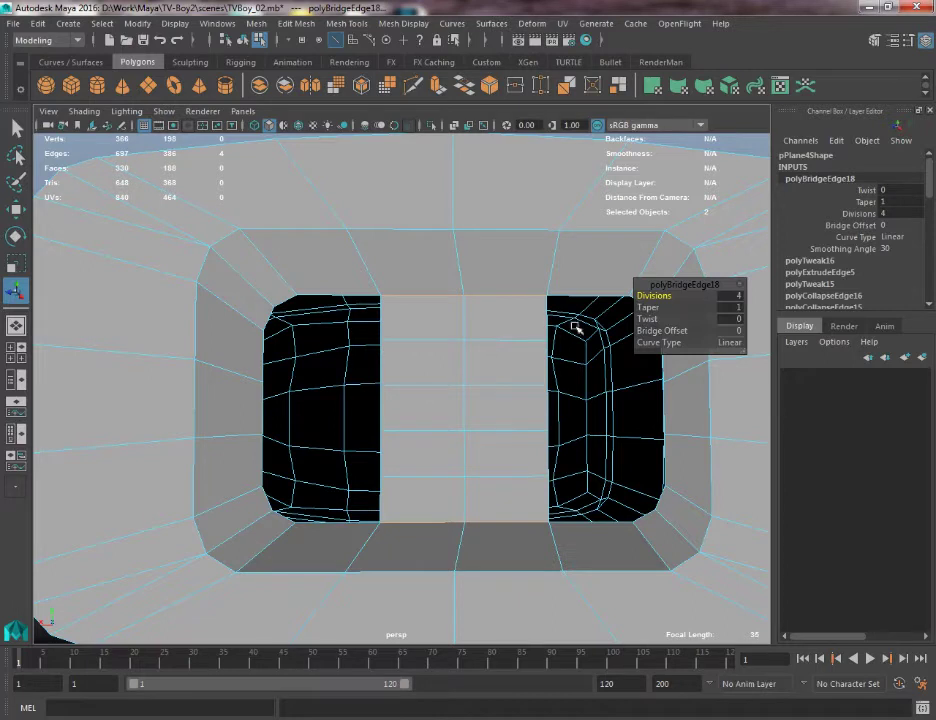
Step: Bridge the central strip to the middle edges on both sides of the rear opening, with 0 divisions on each bridge
{"action": "left_click", "coordinate": [383, 397]}
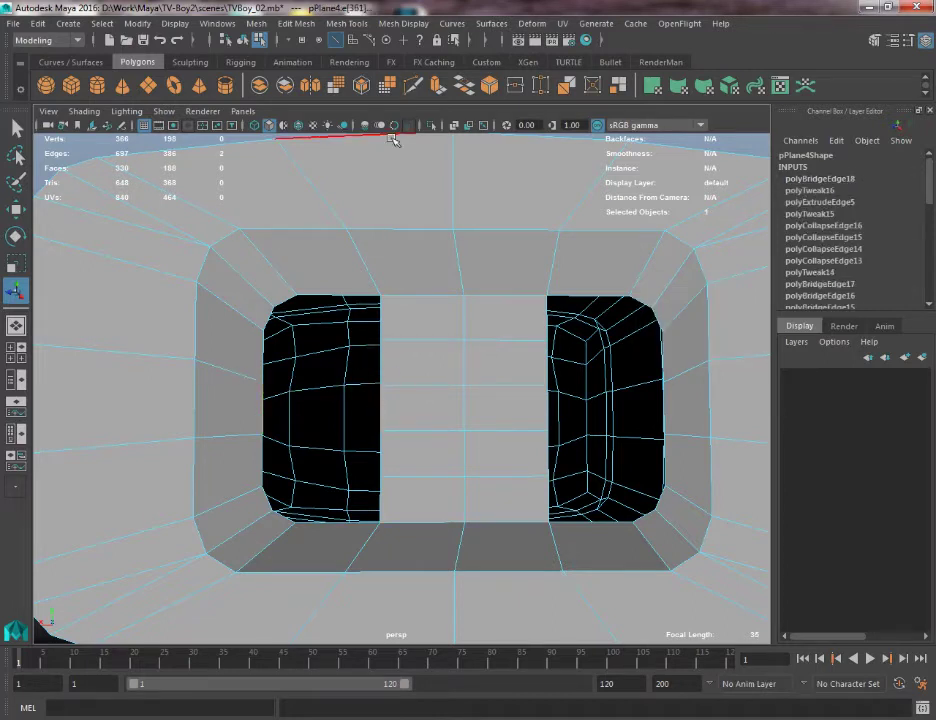
{"action": "left_click", "coordinate": [467, 89]}
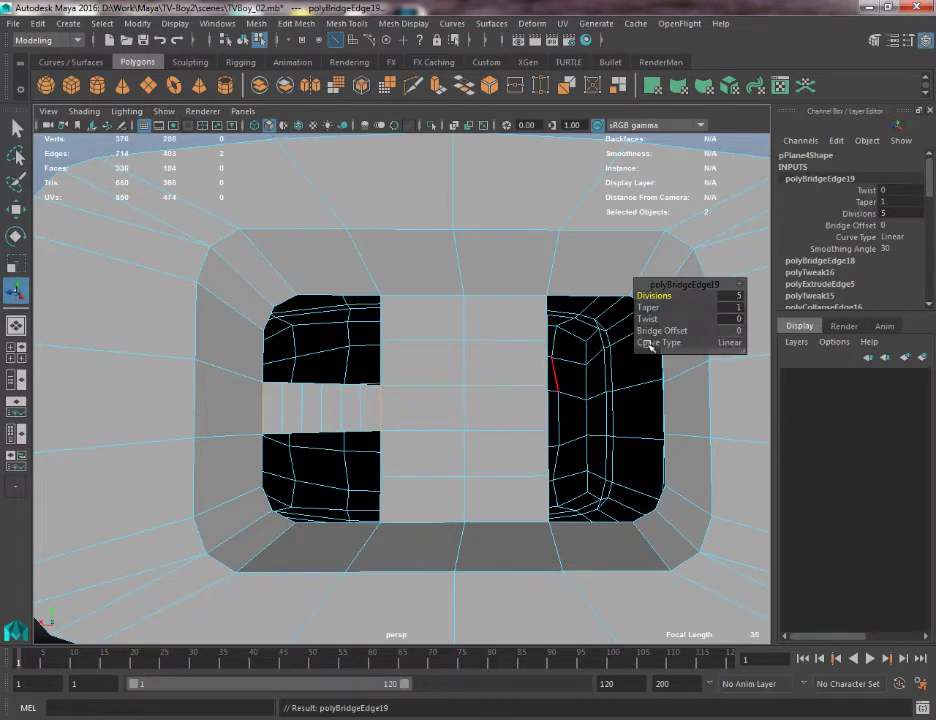
{"action": "left_click_drag", "start_coordinate": [658, 302], "coordinate": [511, 309]}
{"action": "left_click", "coordinate": [687, 415]}
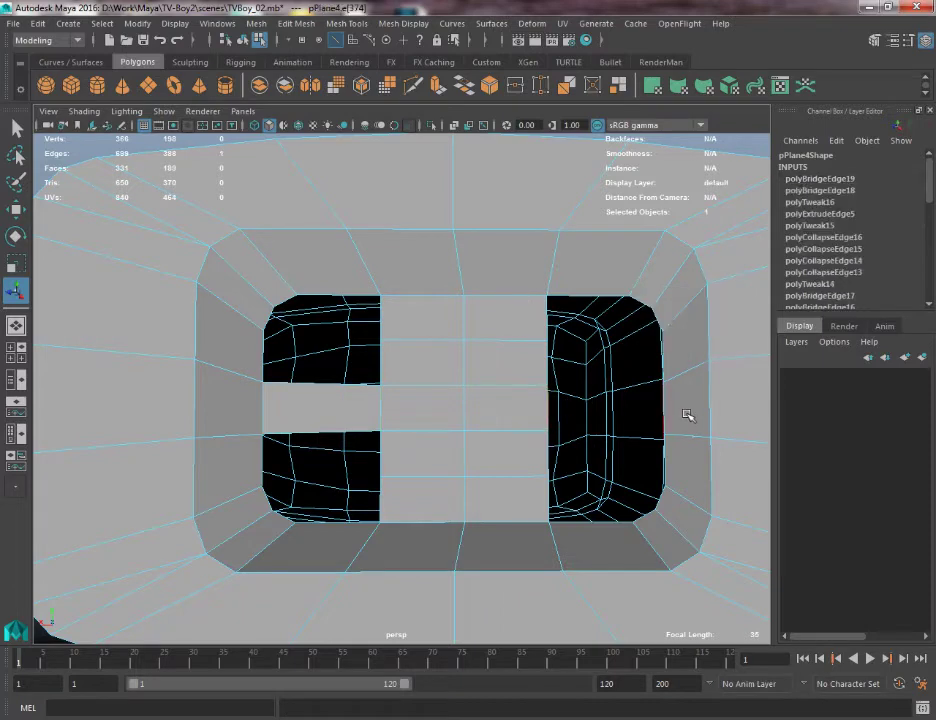
{"action": "key", "text": "g"}
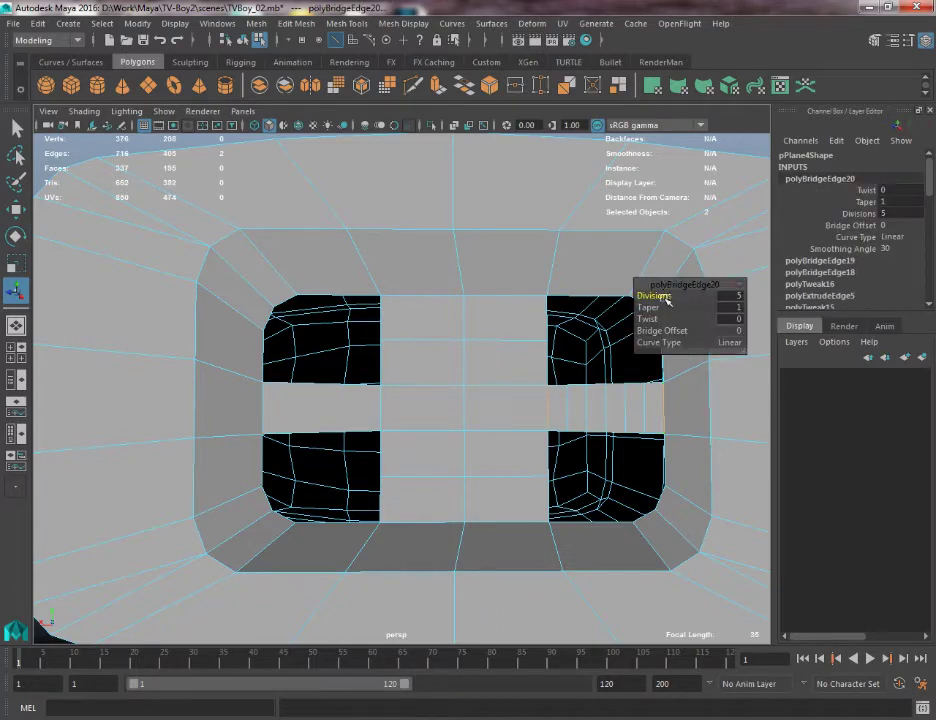
Step: Delete the horizontal edges in the central strip just above and below its middle row of faces
{"action": "left_click_drag", "start_coordinate": [328, 401], "coordinate": [349, 392], "text": "alt"}
{"action": "left_click", "coordinate": [400, 371]}
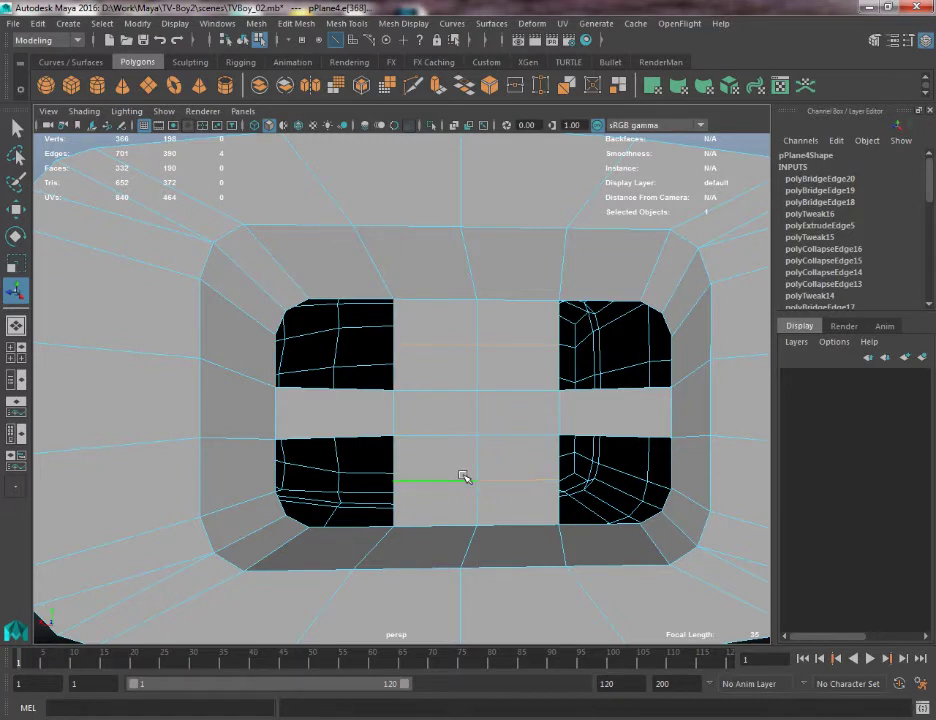
{"action": "key", "text": "ctrl+Delete"}
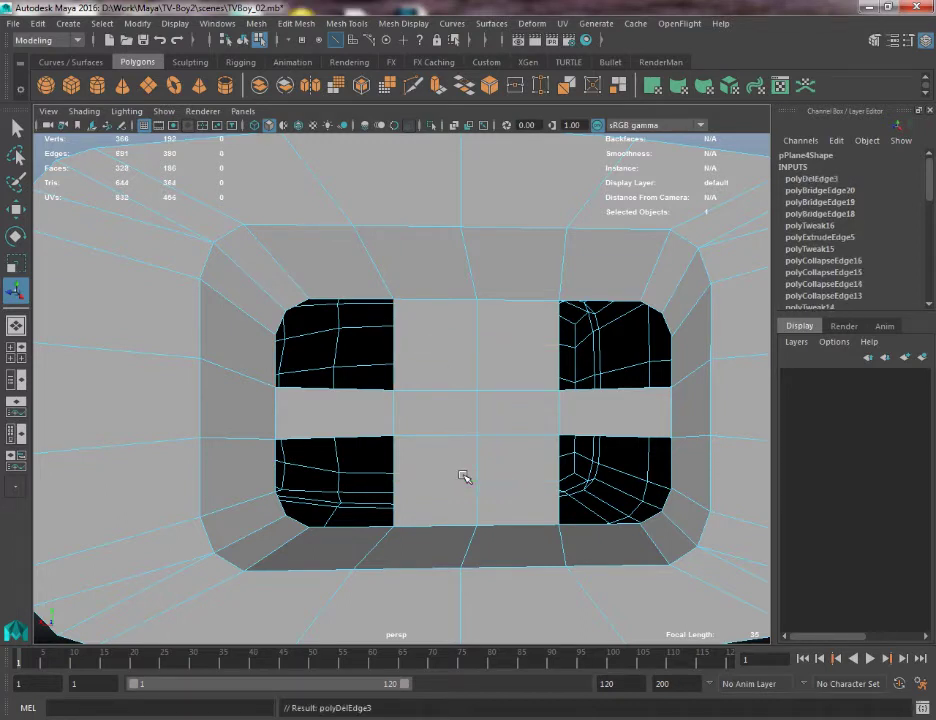
Step: Select the two center faces of the rear panel and scale them wider along X and taller along Y
{"action": "right_click_drag", "start_coordinate": [464, 328], "coordinate": [463, 366]}
{"action": "left_click", "coordinate": [470, 410]}
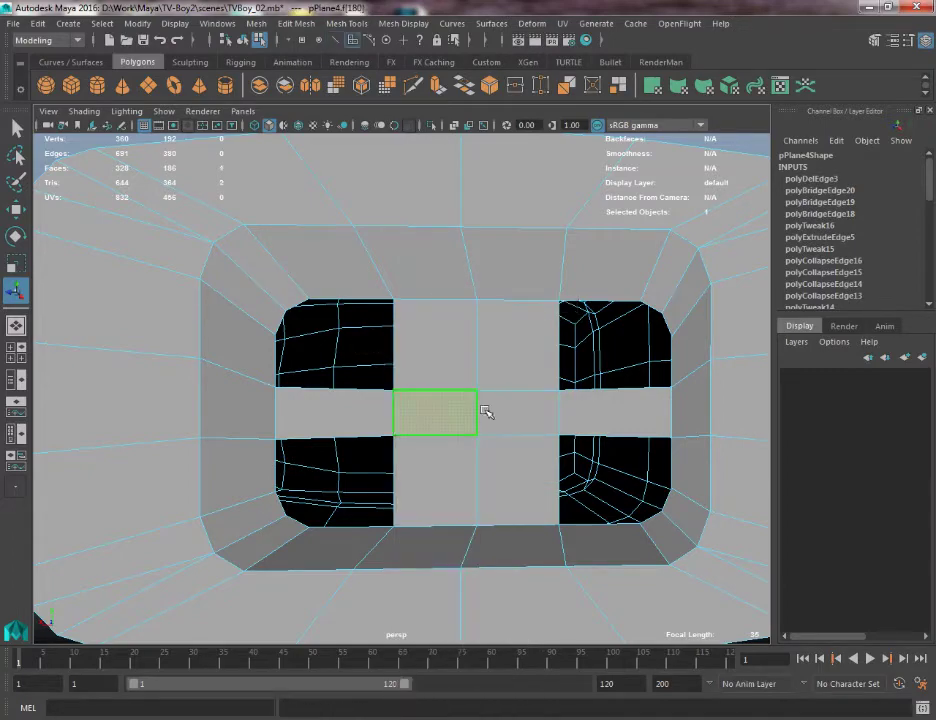
{"action": "left_click", "coordinate": [487, 410], "text": "shift"}
{"action": "left_click_drag", "start_coordinate": [470, 415], "coordinate": [440, 405], "text": "alt"}
{"action": "key", "text": "w"}
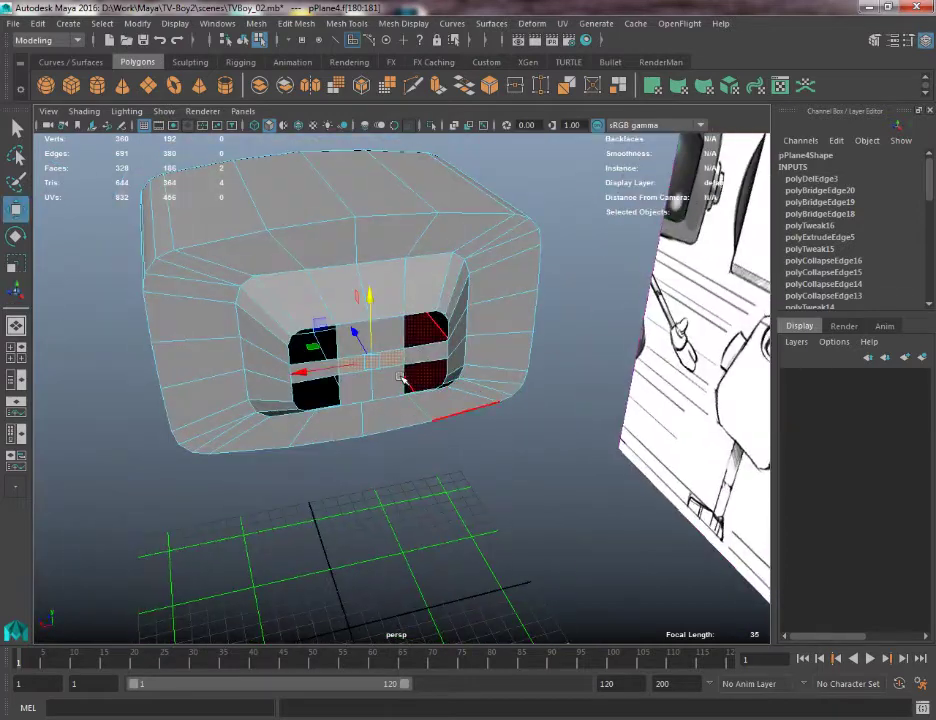
{"action": "key", "text": "r"}
{"action": "left_click_drag", "start_coordinate": [371, 361], "coordinate": [309, 370]}
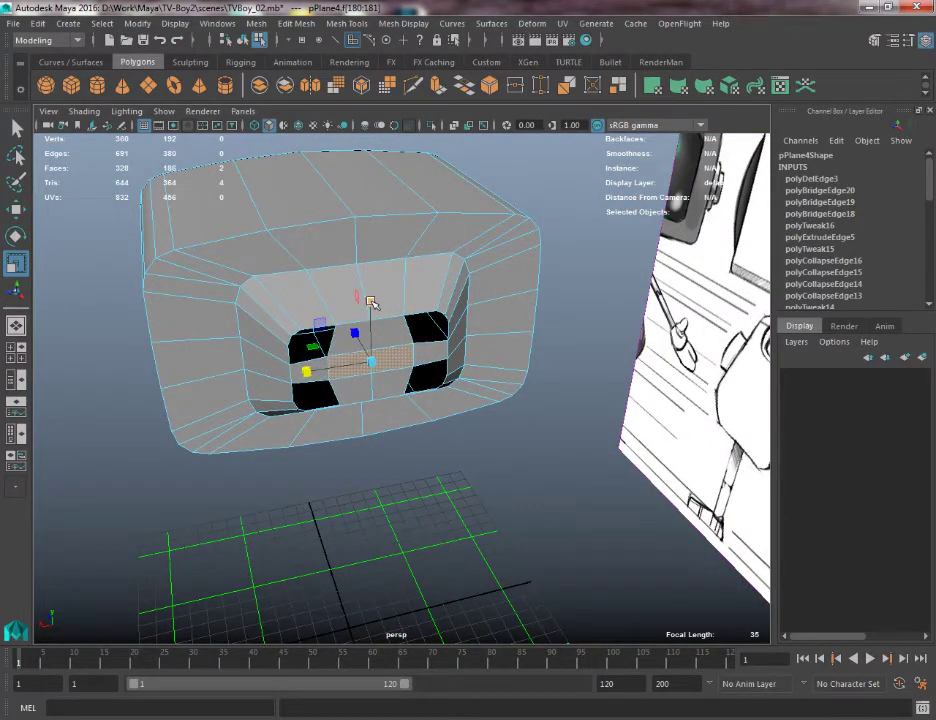
{"action": "left_click_drag", "start_coordinate": [371, 302], "coordinate": [350, 430]}
{"action": "scroll", "coordinate": [434, 522], "scroll_direction": "up", "scroll_amount": 5}
{"action": "middle_click_drag", "start_coordinate": [350, 430], "coordinate": [504, 585], "text": "alt"}
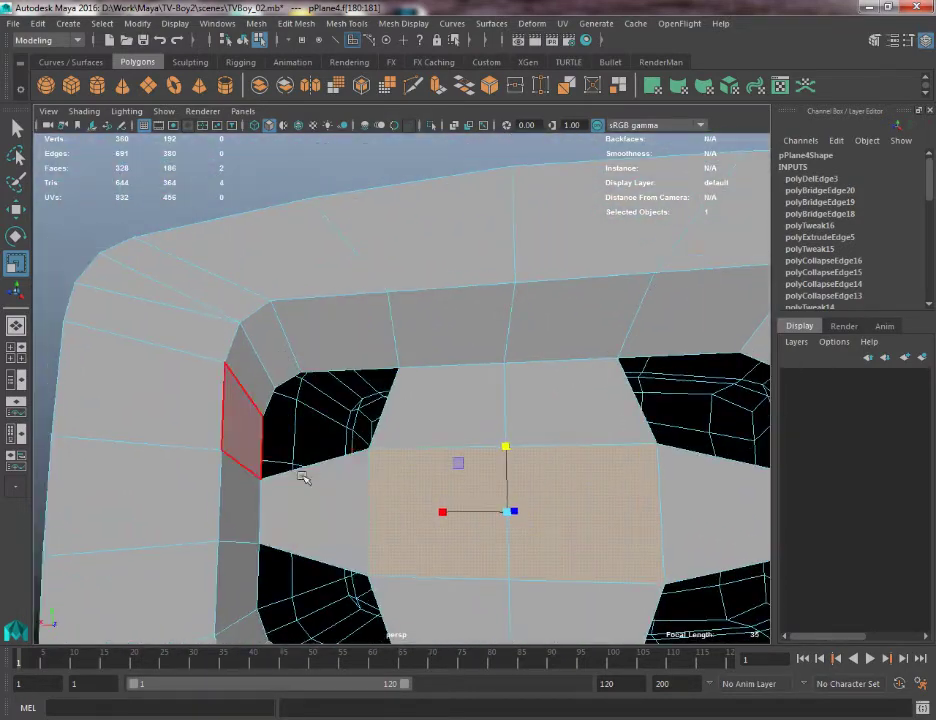
{"action": "left_click_drag", "start_coordinate": [407, 476], "coordinate": [343, 361], "text": "alt"}
{"action": "left_click_drag", "start_coordinate": [474, 509], "coordinate": [374, 410], "text": "alt"}
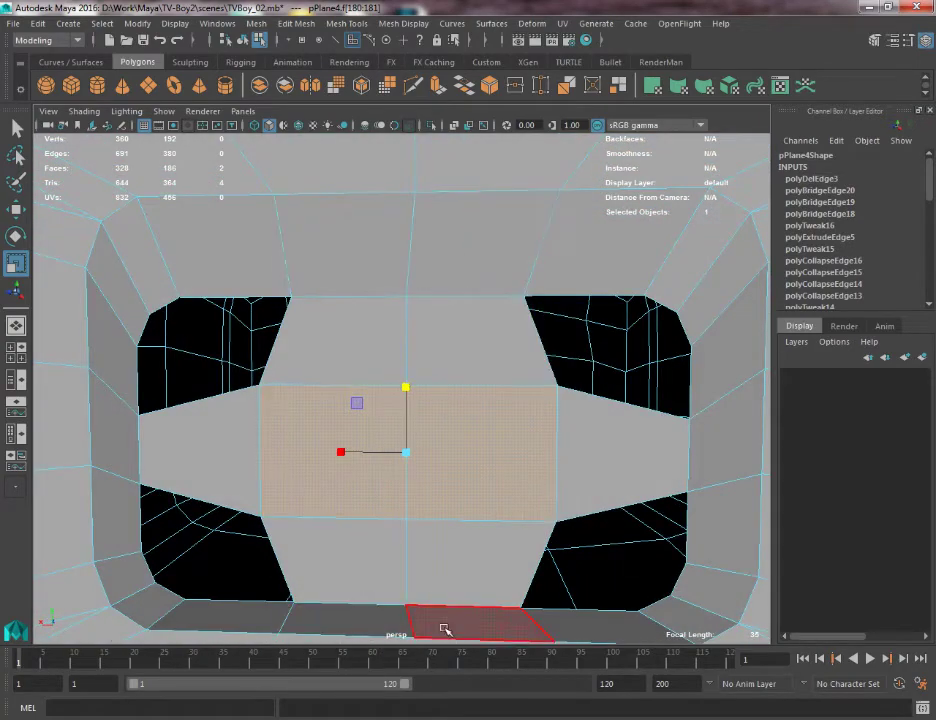
{"action": "left_click_drag", "start_coordinate": [445, 627], "coordinate": [443, 581], "text": "alt"}
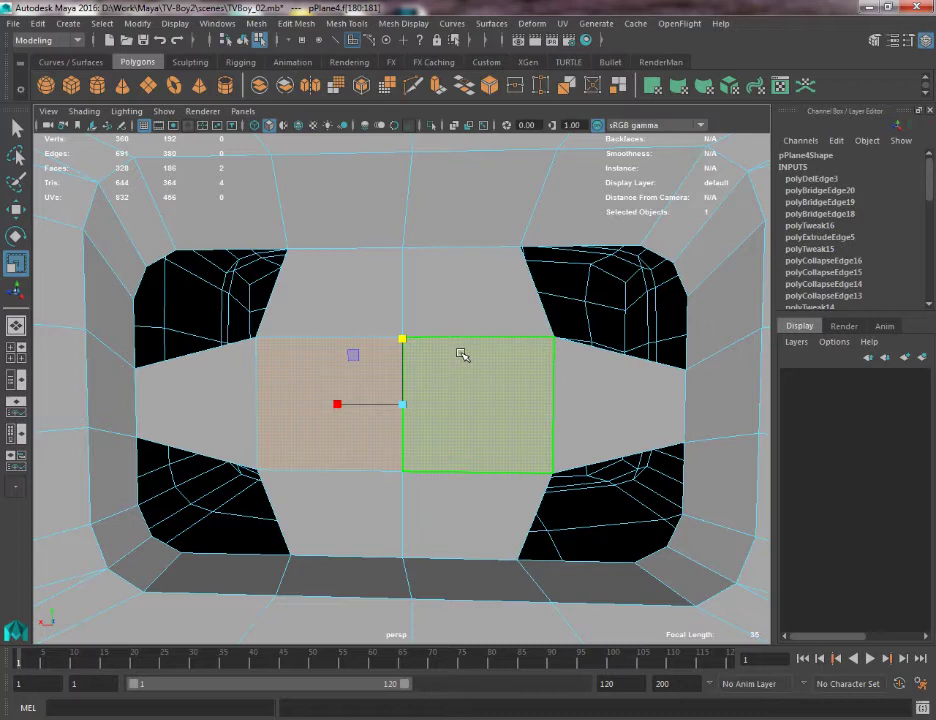
{"action": "left_click_drag", "start_coordinate": [461, 354], "coordinate": [500, 354], "text": "alt"}
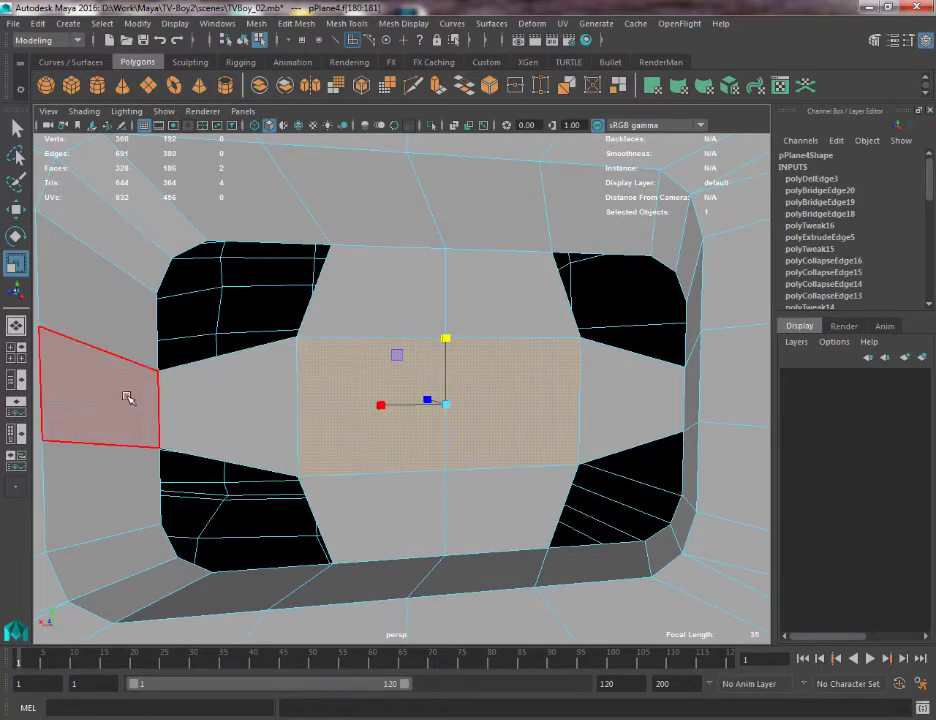
{"action": "left_click_drag", "start_coordinate": [157, 410], "coordinate": [293, 387], "text": "alt"}
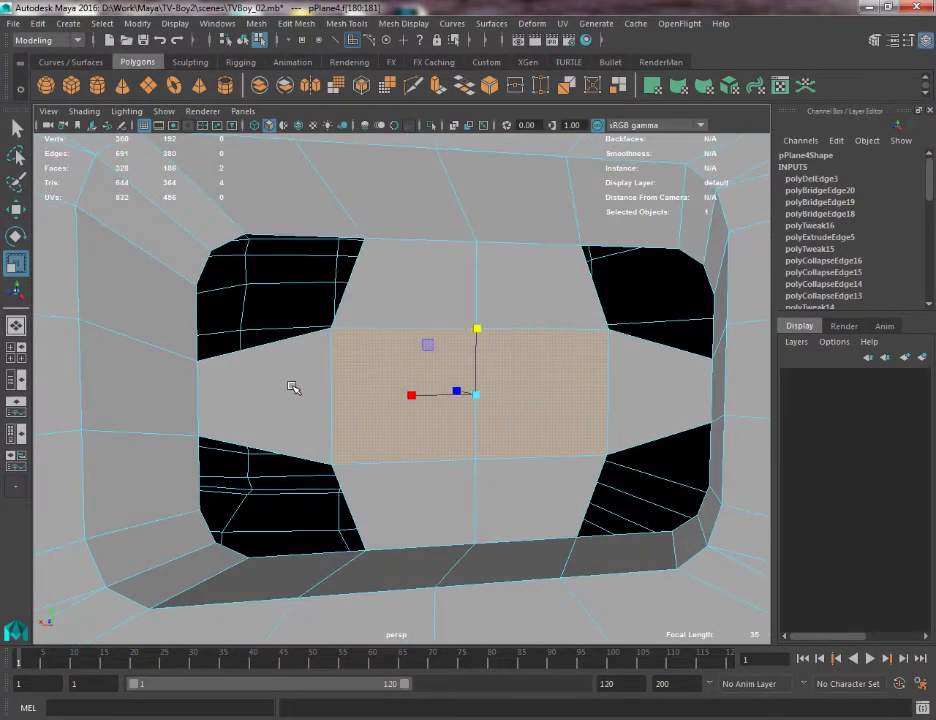
Step: Select the pairs of border edges at the four rounded corners of the rear opening
{"action": "key", "text": "F10"}
{"action": "left_click", "coordinate": [215, 241]}
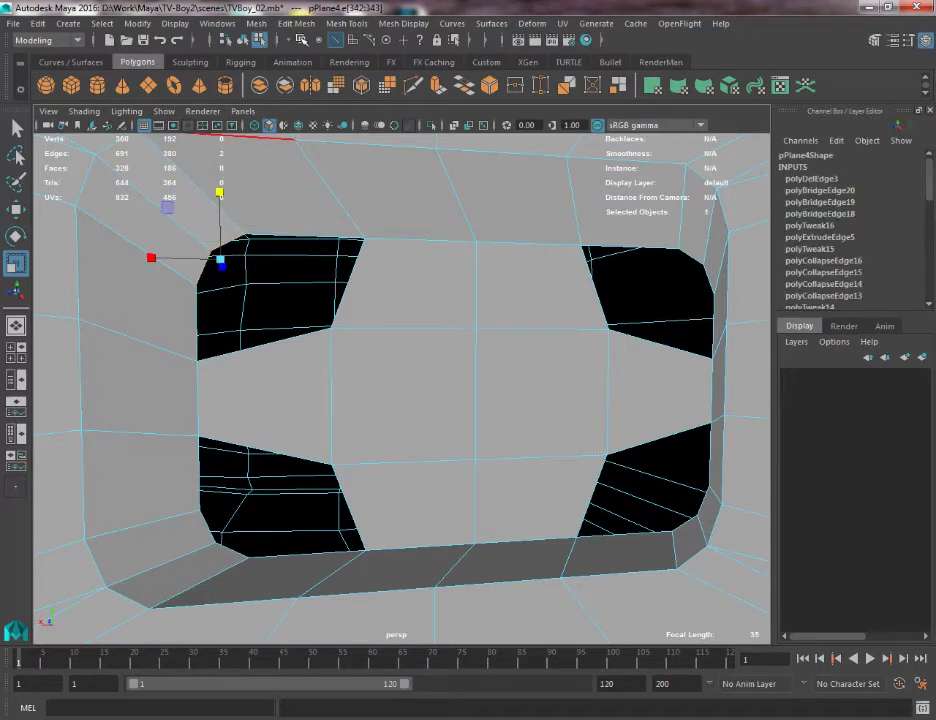
{"action": "left_click", "coordinate": [712, 260], "text": "shift"}
{"action": "left_click", "coordinate": [688, 257], "text": "shift"}
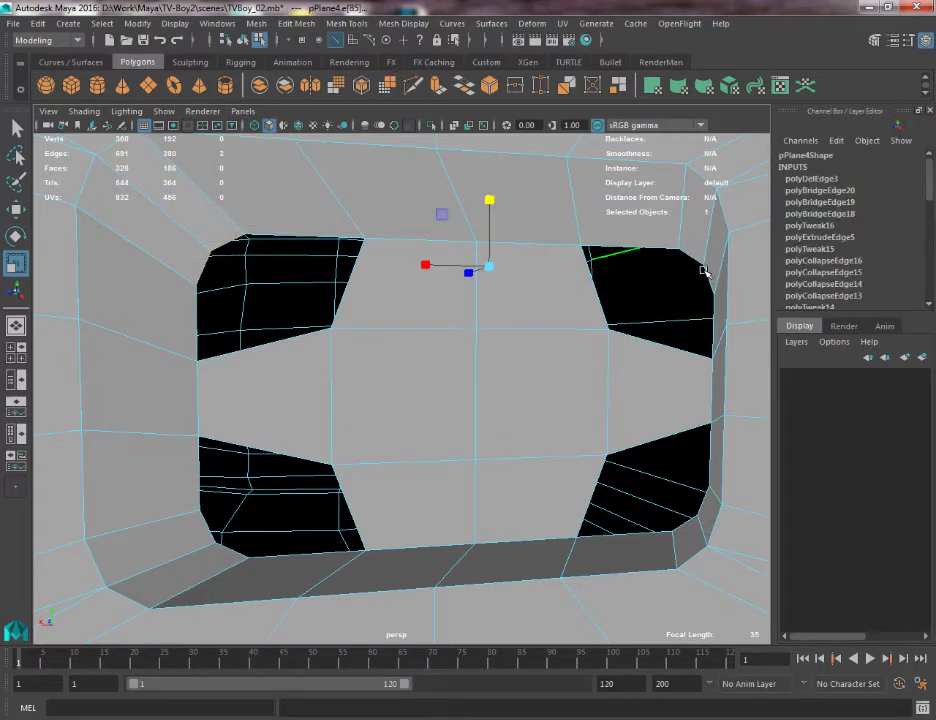
{"action": "key", "text": "ctrl+z"}
{"action": "left_click", "coordinate": [700, 255], "text": "shift"}
{"action": "key", "text": "ctrl+z"}
{"action": "left_click", "coordinate": [696, 255], "text": "shift"}
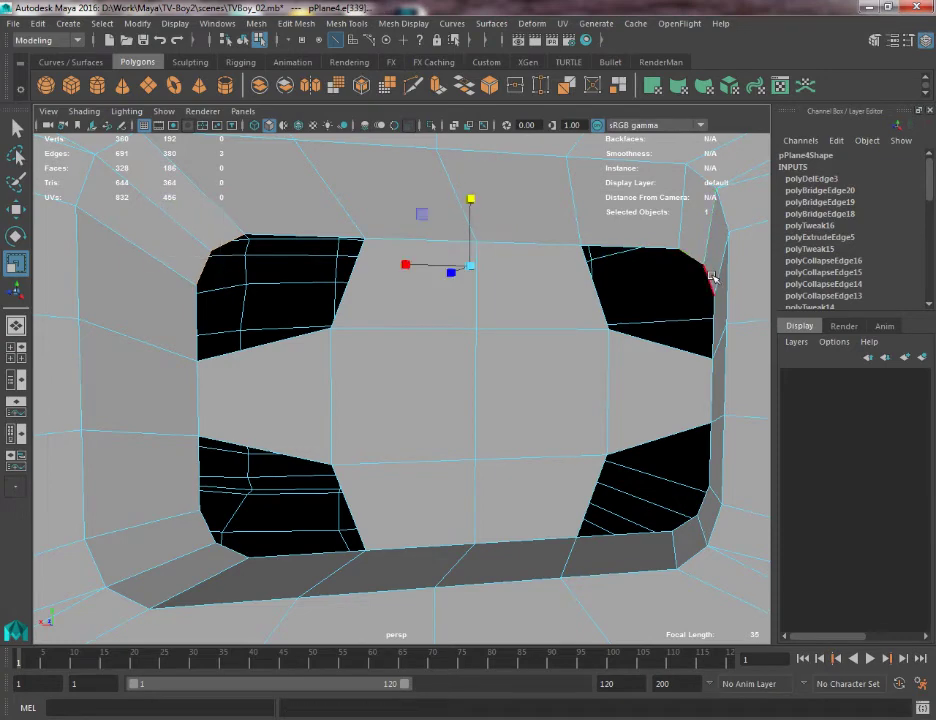
{"action": "left_click", "coordinate": [687, 527], "text": "shift"}
{"action": "left_click", "coordinate": [703, 508], "text": "shift"}
{"action": "left_click", "coordinate": [688, 526], "text": "shift"}
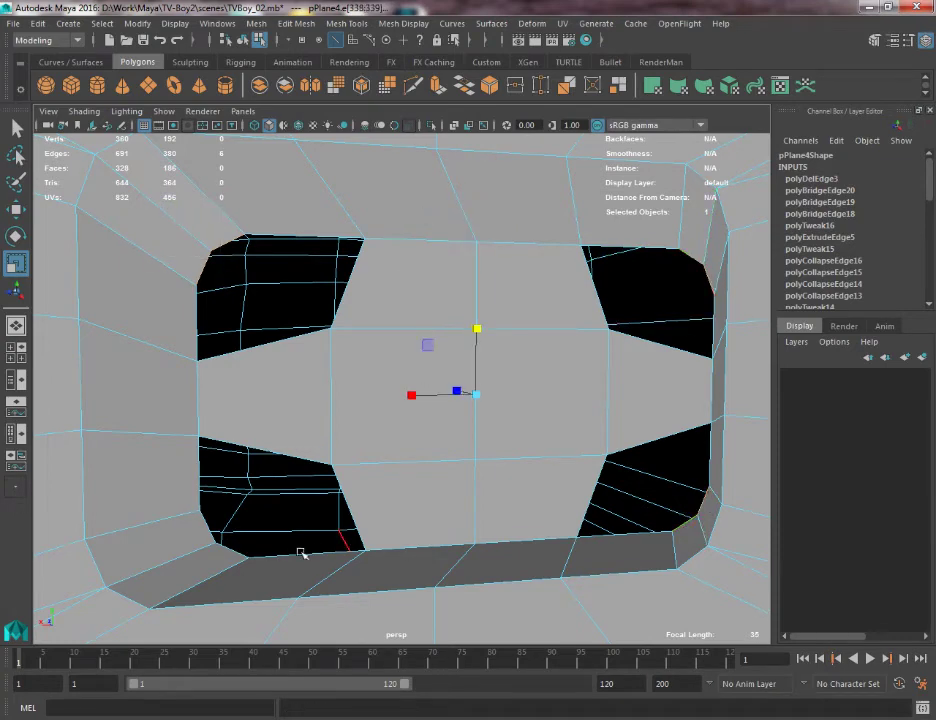
Step: Extrude the eight selected corner edges and scale them uniformly inward toward the center of the opening
{"action": "left_click", "coordinate": [440, 90]}
{"action": "key", "text": "r"}
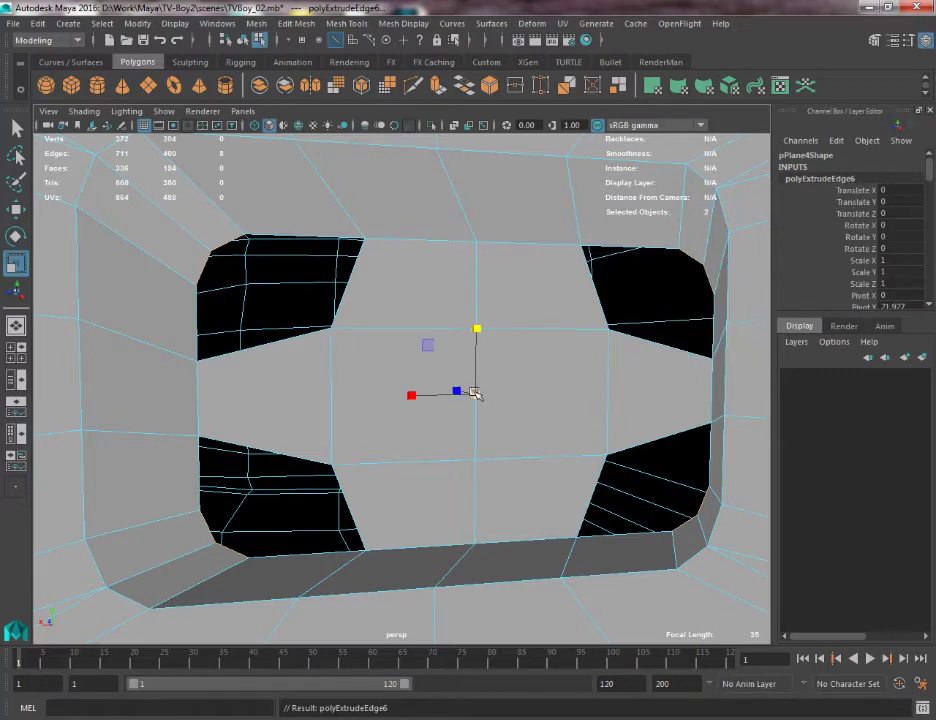
{"action": "left_click_drag", "start_coordinate": [475, 394], "coordinate": [377, 382]}
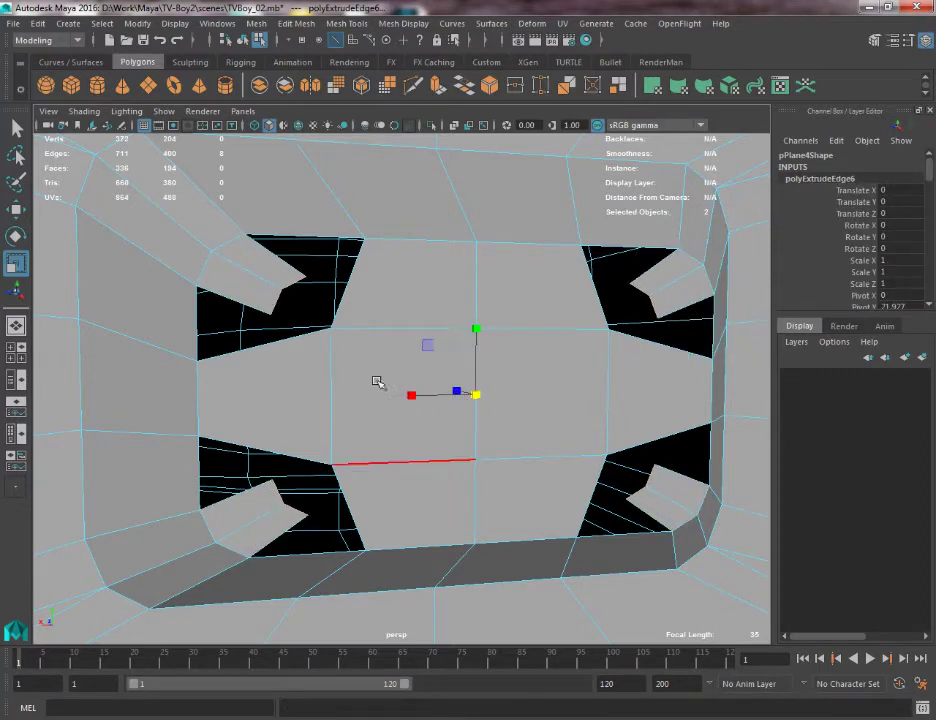
Step: Snap the three extruded vertices of the upper-left corner patch onto the neighboring panel and rim vertices to close that hole
{"action": "right_click_drag", "start_coordinate": [295, 274], "coordinate": [222, 274]}
{"action": "left_click", "coordinate": [304, 277]}
{"action": "key", "text": "w"}
{"action": "key", "text": "q"}
{"action": "key", "text": "w"}
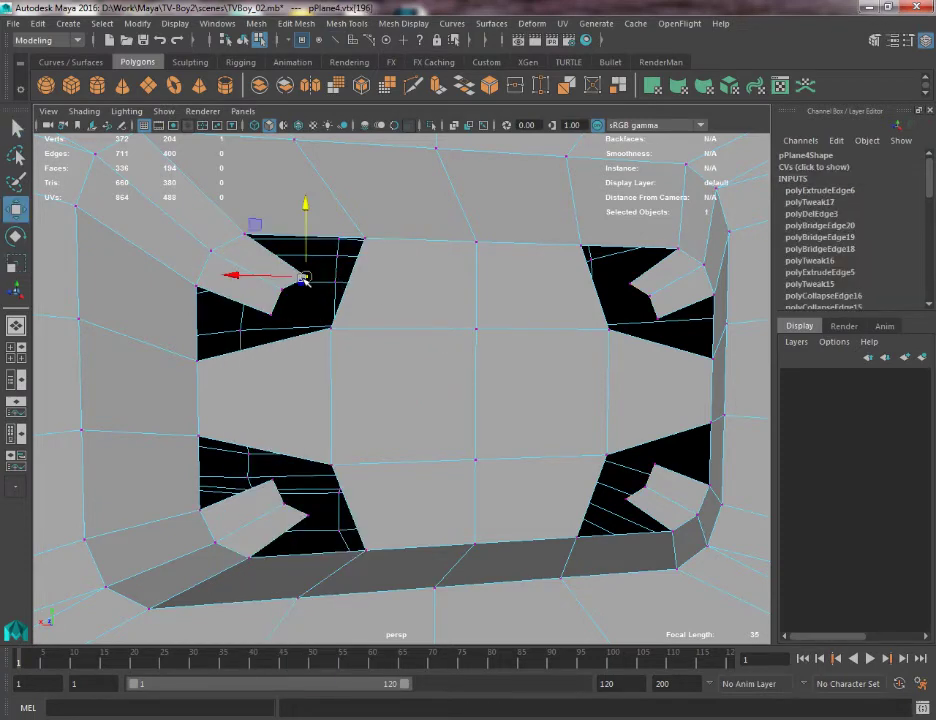
{"action": "left_click_drag", "start_coordinate": [300, 277], "coordinate": [378, 238]}
{"action": "left_click", "coordinate": [281, 289]}
{"action": "left_click_drag", "start_coordinate": [280, 289], "coordinate": [195, 375]}
{"action": "left_click", "coordinate": [274, 314]}
Step: Snap the three extruded vertices of the lower-left corner patch onto the neighboring panel and rim vertices to close the gap
{"action": "left_click_drag", "start_coordinate": [269, 393], "coordinate": [254, 378], "text": "alt"}
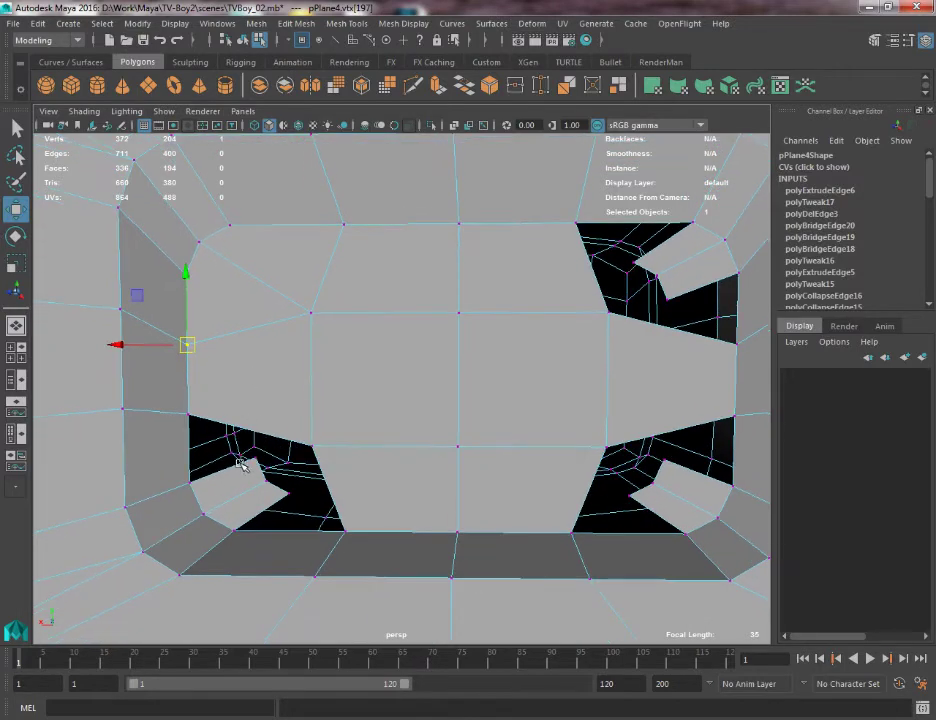
{"action": "left_click", "coordinate": [254, 457]}
{"action": "left_click_drag", "start_coordinate": [255, 458], "coordinate": [187, 413]}
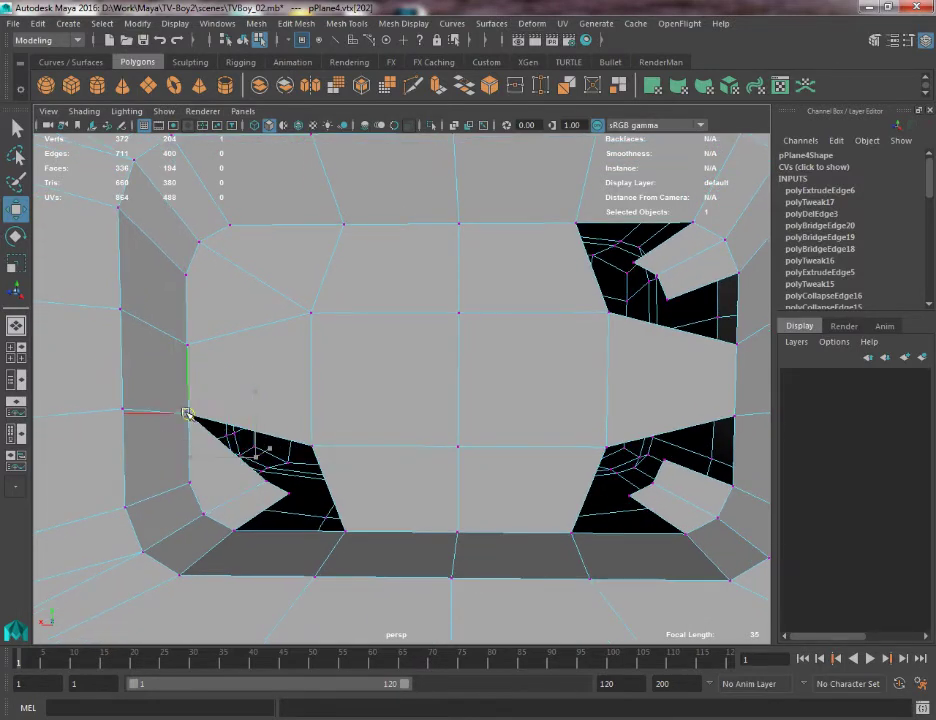
{"action": "left_click", "coordinate": [264, 481]}
{"action": "left_click_drag", "start_coordinate": [268, 477], "coordinate": [312, 443]}
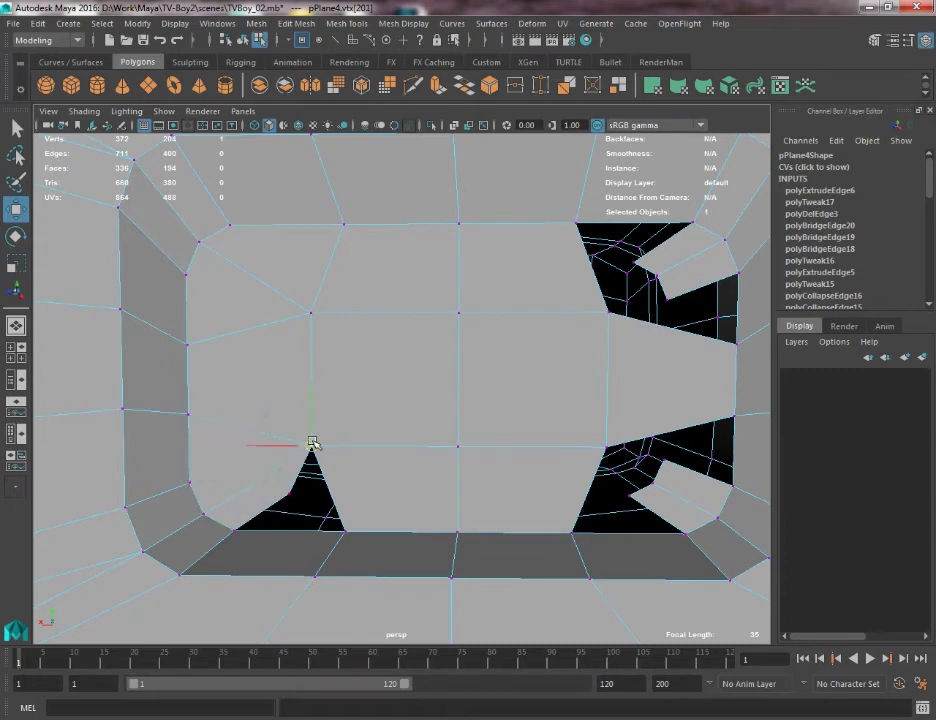
{"action": "left_click", "coordinate": [286, 488]}
{"action": "left_click_drag", "start_coordinate": [283, 487], "coordinate": [345, 531]}
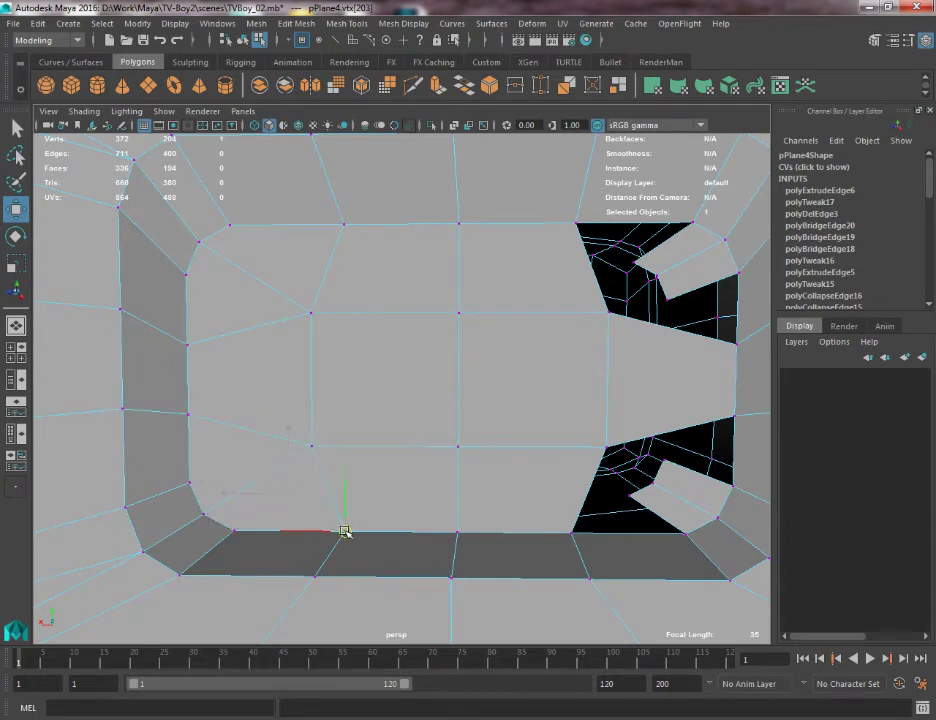
Step: Snap the three extruded vertices of the lower-right corner patch onto the adjacent rim and center-panel vertices
{"action": "left_click", "coordinate": [636, 497]}
{"action": "left_click_drag", "start_coordinate": [633, 498], "coordinate": [568, 538]}
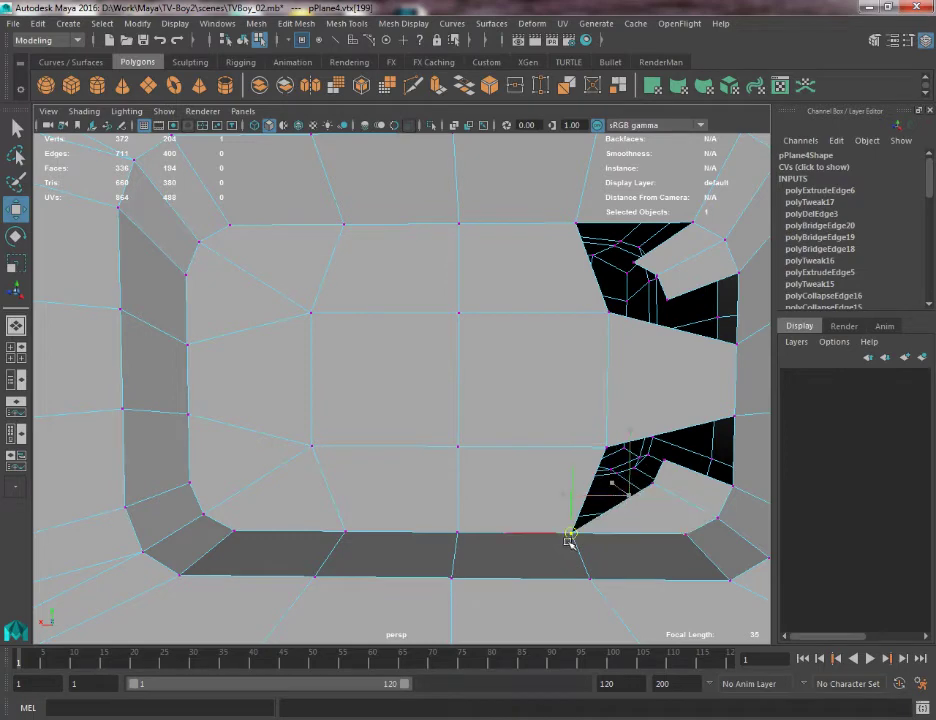
{"action": "left_click", "coordinate": [652, 480]}
{"action": "left_click_drag", "start_coordinate": [655, 479], "coordinate": [605, 449]}
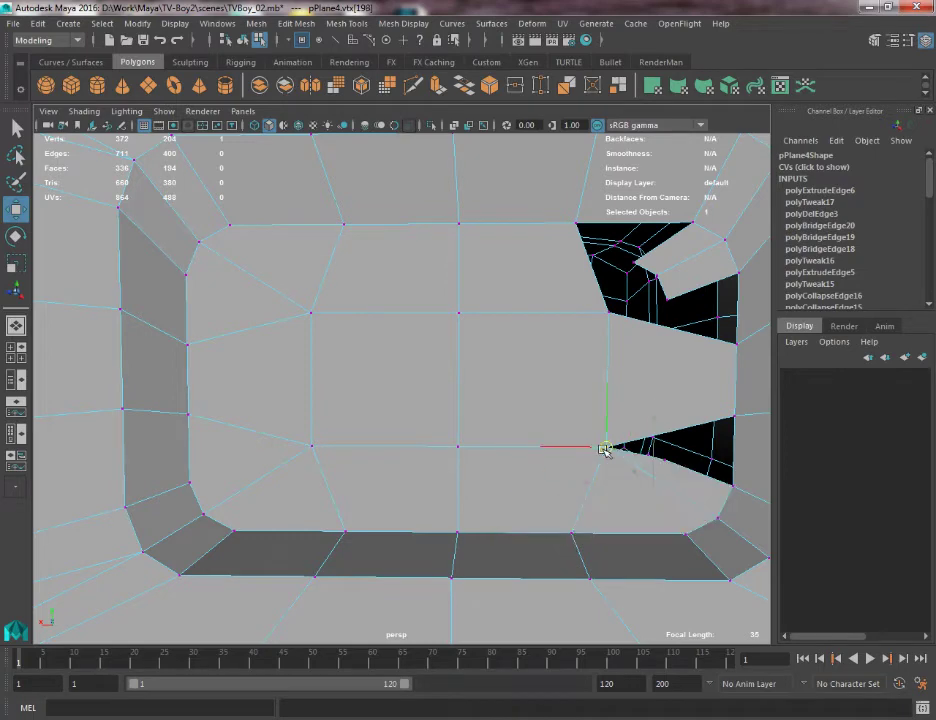
{"action": "left_click", "coordinate": [660, 462]}
{"action": "left_click_drag", "start_coordinate": [660, 462], "coordinate": [735, 413]}
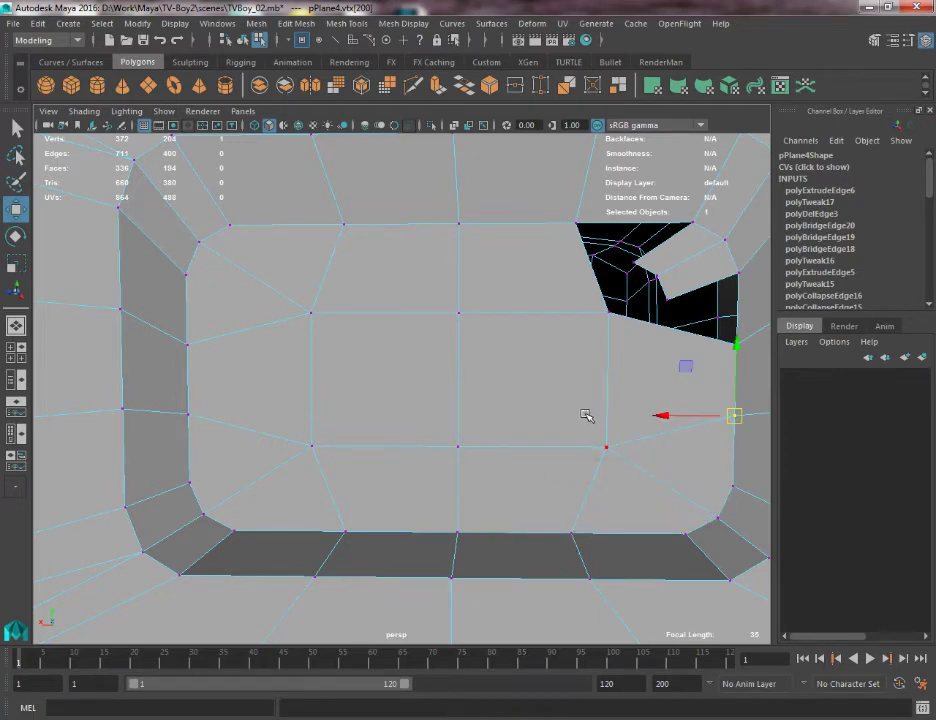
Step: Snap the three extruded vertices of the upper-right corner patch onto the neighboring panel and rim vertices to close the last hole
{"action": "middle_click_drag", "start_coordinate": [586, 416], "coordinate": [453, 335], "text": "alt"}
{"action": "left_click", "coordinate": [535, 358]}
{"action": "left_click_drag", "start_coordinate": [535, 358], "coordinate": [474, 320]}
{"action": "left_click", "coordinate": [557, 370]}
{"action": "left_click_drag", "start_coordinate": [557, 370], "coordinate": [503, 404]}
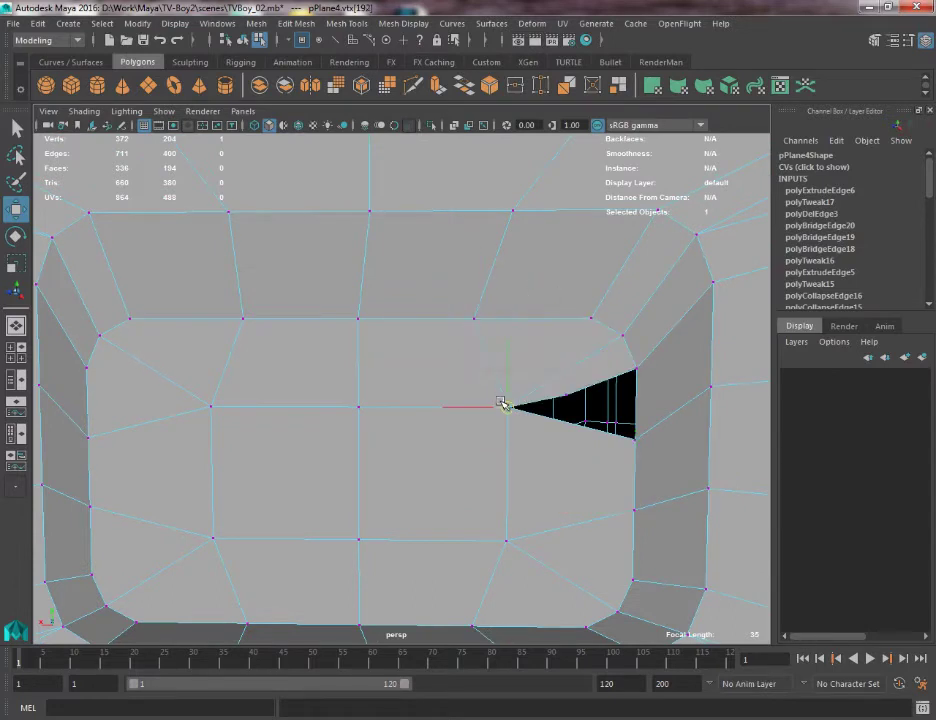
{"action": "left_click", "coordinate": [562, 391]}
{"action": "left_click_drag", "start_coordinate": [563, 393], "coordinate": [634, 439]}
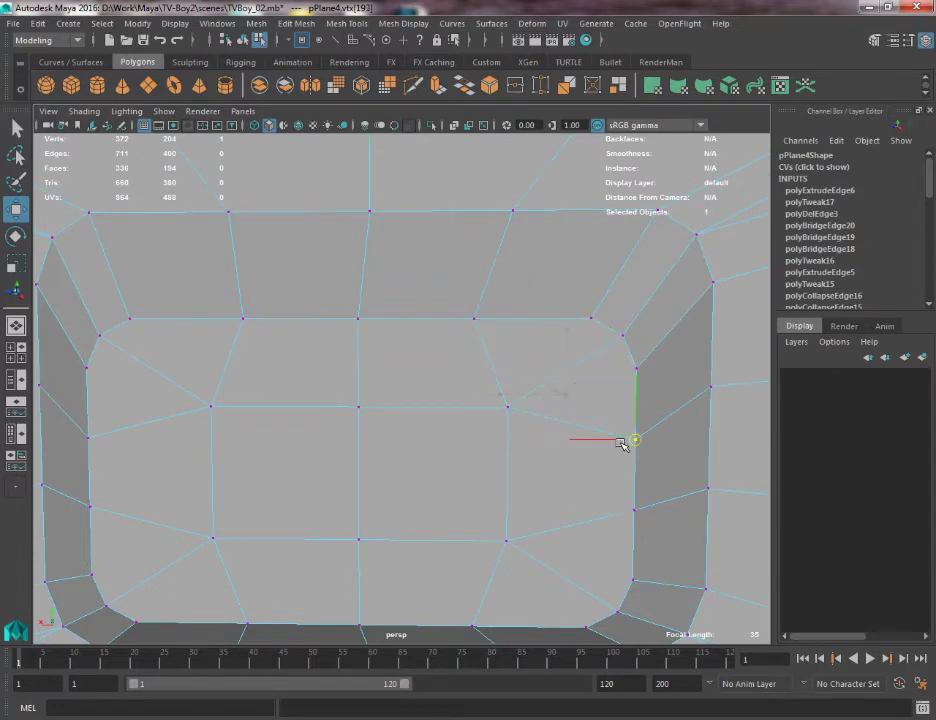
Step: Try scaling the two center faces of the rear panel uniformly to test whether the patches are welded, and undo the scaling
{"action": "mouse_move", "coordinate": [421, 411]}
{"action": "left_mouse_down", "text": "alt"}
{"action": "mouse_move", "coordinate": [485, 411]}
{"action": "mouse_move", "coordinate": [451, 347]}
{"action": "mouse_move", "coordinate": [446, 362]}
{"action": "left_mouse_up", "text": "alt"}
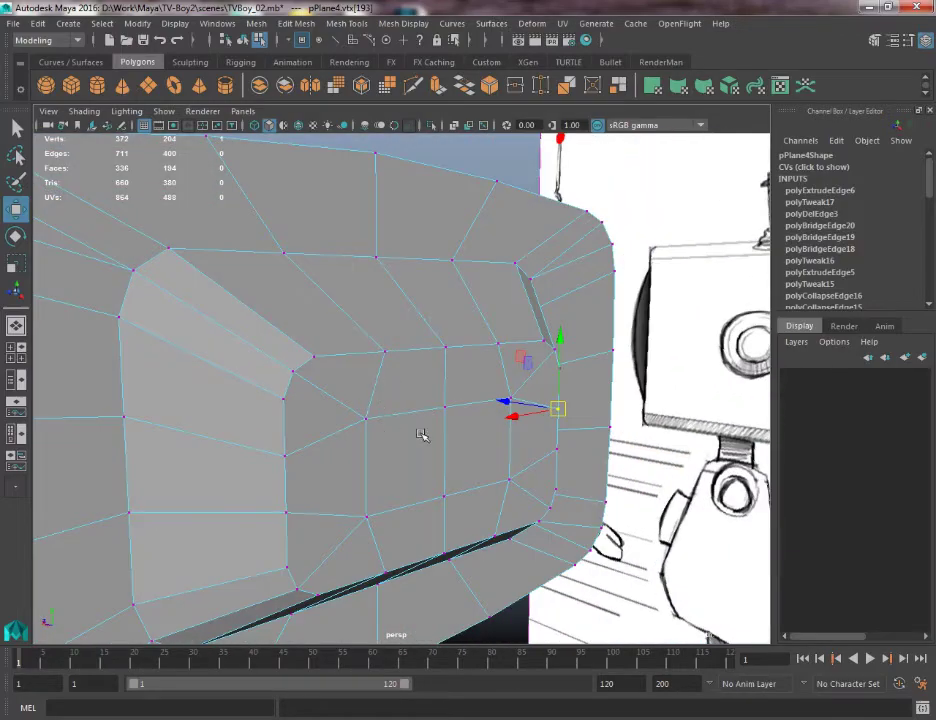
{"action": "left_click_drag", "start_coordinate": [421, 434], "coordinate": [320, 481], "text": "alt"}
{"action": "scroll", "coordinate": [280, 282], "scroll_direction": "down", "scroll_amount": 8}
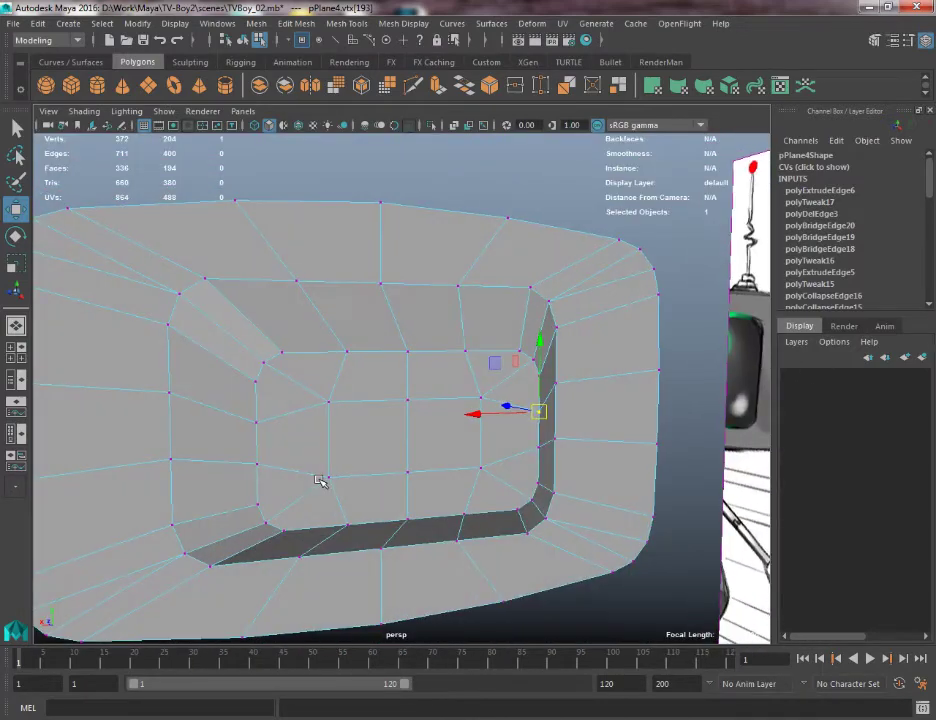
{"action": "right_click_drag", "start_coordinate": [370, 445], "coordinate": [368, 370]}
{"action": "left_click", "coordinate": [372, 447]}
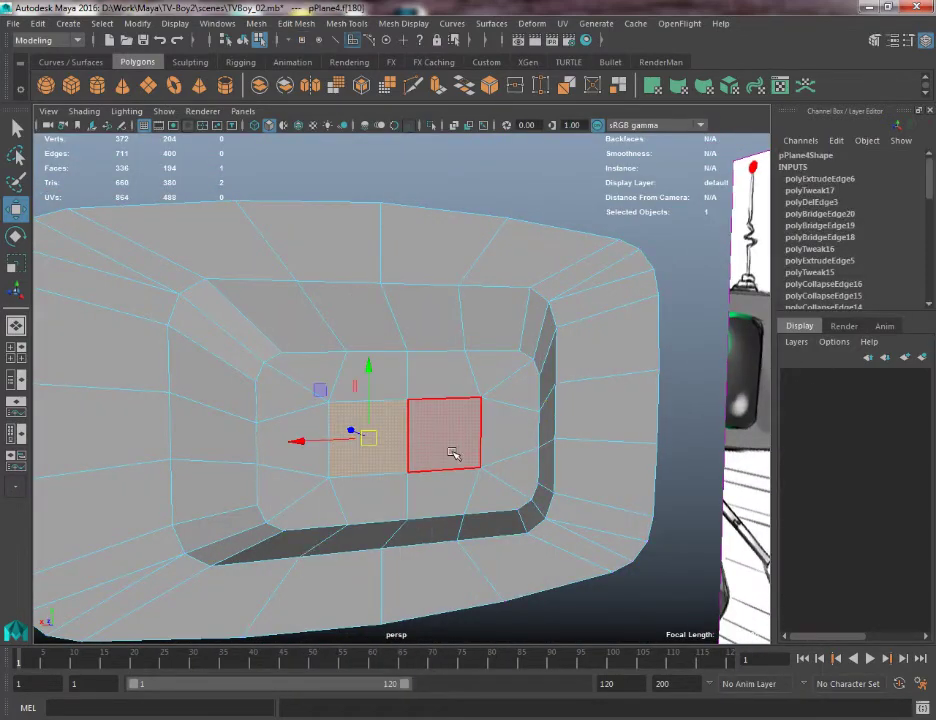
{"action": "left_click", "coordinate": [449, 453], "text": "shift"}
{"action": "mouse_move", "coordinate": [337, 441]}
{"action": "left_mouse_down", "text": "alt"}
{"action": "mouse_move", "coordinate": [324, 441]}
{"action": "mouse_move", "coordinate": [340, 443]}
{"action": "left_mouse_up", "text": "alt"}
{"action": "key", "text": "r"}
{"action": "key", "text": "ctrl+z"}
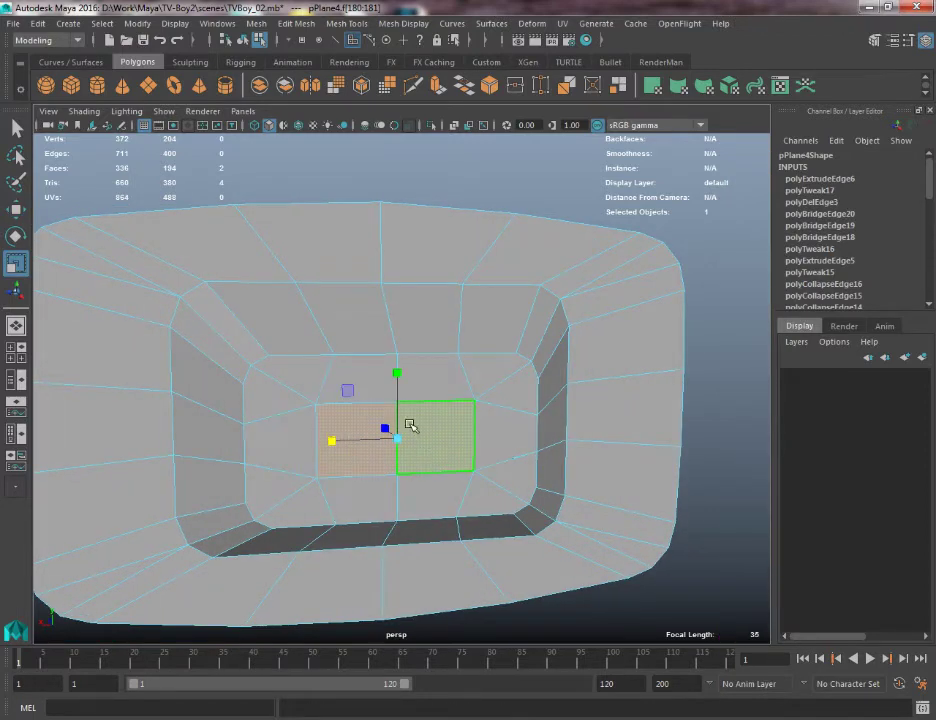
{"action": "scroll", "coordinate": [420, 424], "scroll_direction": "down", "scroll_amount": 1}
{"action": "key", "text": "q"}
{"action": "mouse_move", "coordinate": [467, 327]}
{"action": "right_mouse_down"}
{"action": "mouse_move", "coordinate": [438, 396]}
{"action": "mouse_move", "coordinate": [430, 339]}
{"action": "mouse_move", "coordinate": [464, 328]}
{"action": "right_mouse_up"}
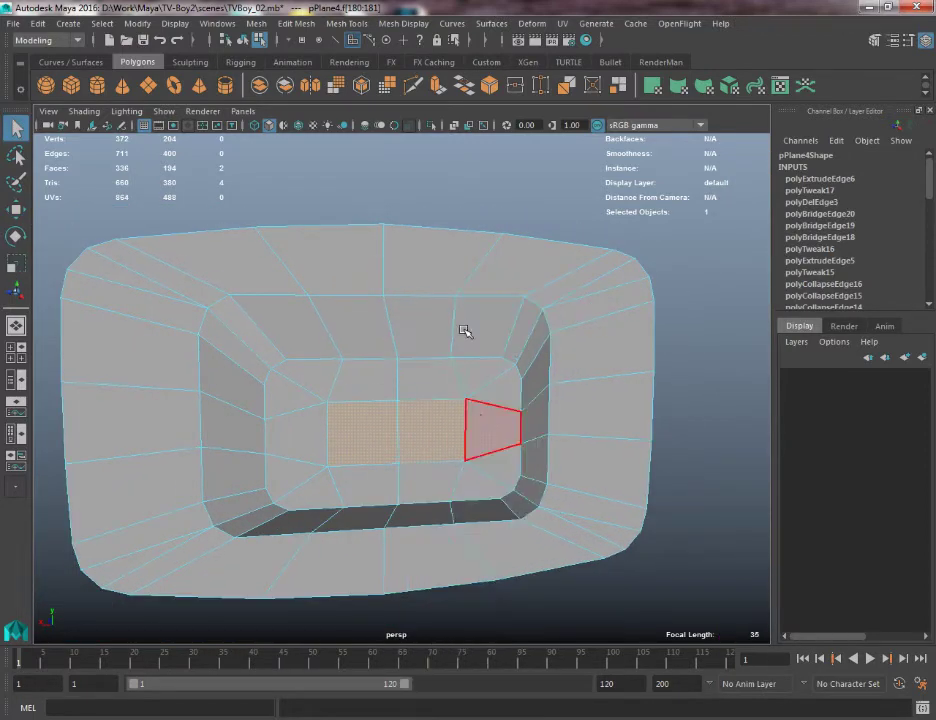
{"action": "scroll", "coordinate": [430, 420], "scroll_direction": "up", "scroll_amount": 2}
{"action": "key", "text": "r"}
{"action": "left_click_drag", "start_coordinate": [397, 443], "coordinate": [372, 450]}
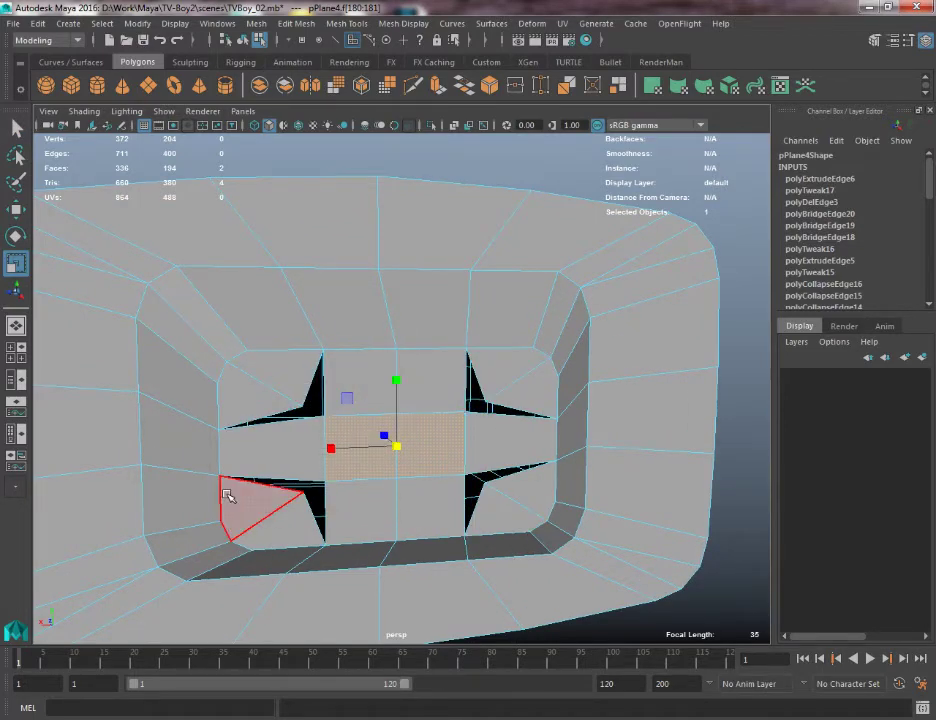
{"action": "key", "text": "ctrl+z"}
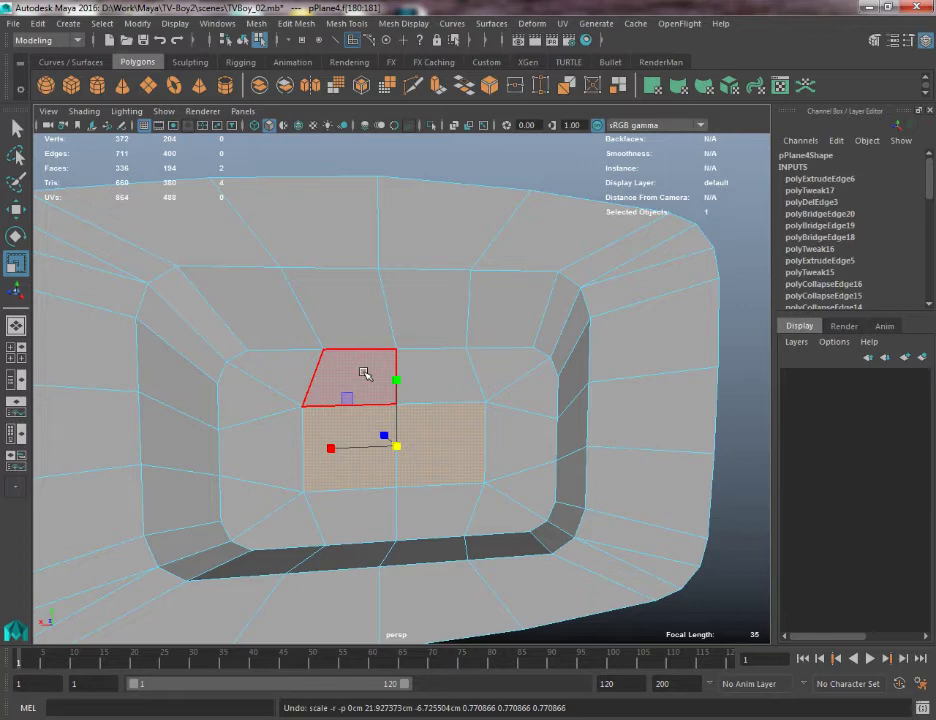
Step: Select all vertices of the rear panel and its rim and merge them with a distance threshold of 0.0001
{"action": "right_click_drag", "start_coordinate": [359, 330], "coordinate": [318, 318]}
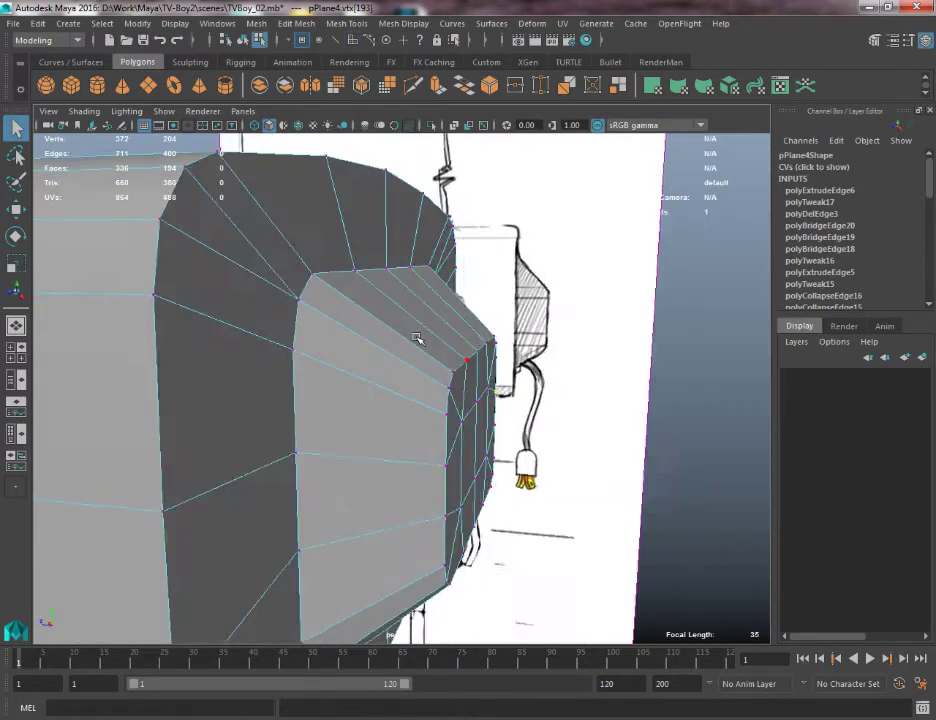
{"action": "left_click_drag", "start_coordinate": [418, 338], "coordinate": [352, 300], "text": "alt"}
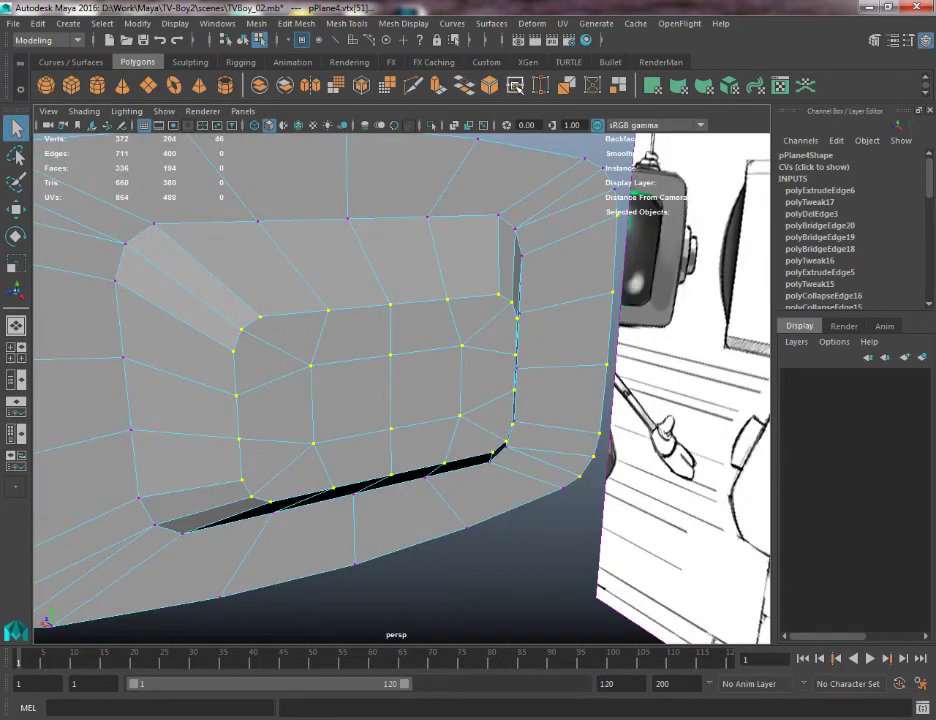
{"action": "left_click", "coordinate": [516, 88]}
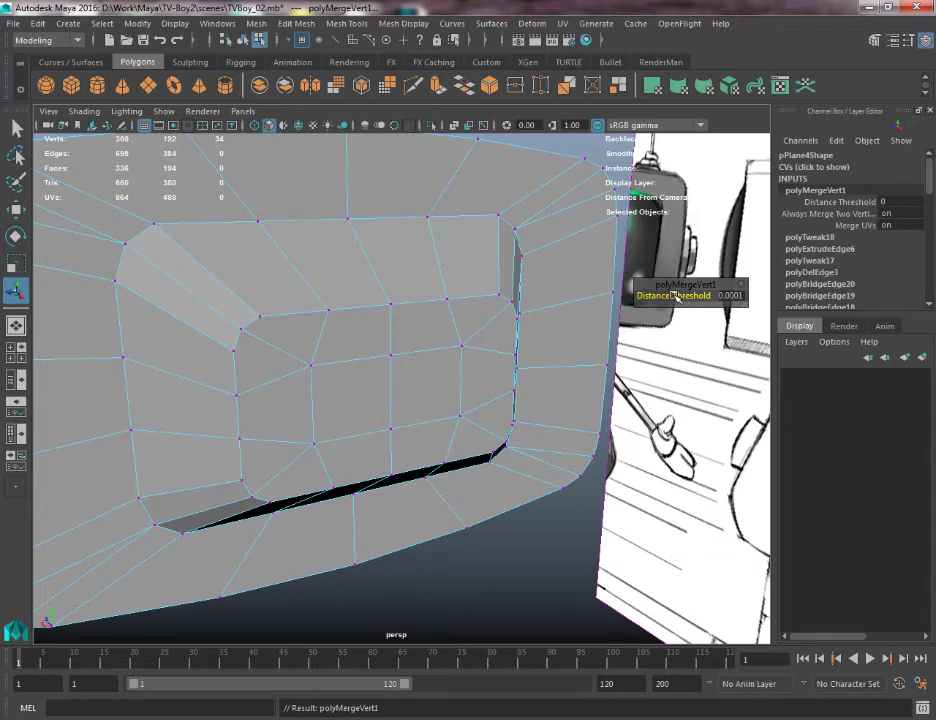
Step: Scale the two center faces of the merged rear panel in width and height to test that the surrounding faces stay connected
{"action": "left_click_drag", "start_coordinate": [426, 395], "coordinate": [309, 382], "text": "alt"}
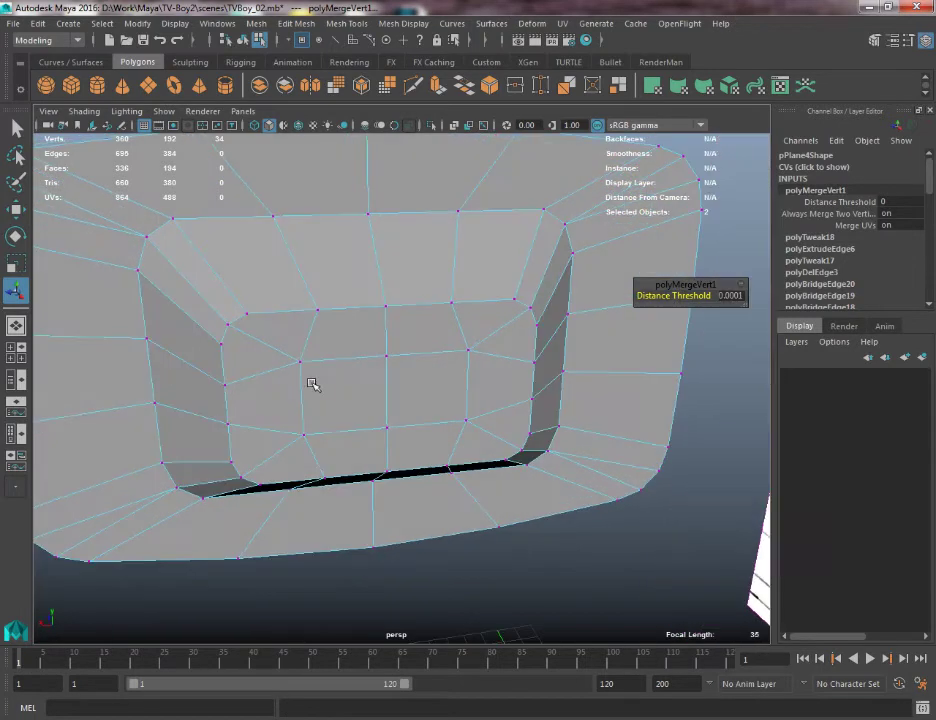
{"action": "right_click_drag", "start_coordinate": [313, 330], "coordinate": [309, 366]}
{"action": "left_click", "coordinate": [313, 386]}
{"action": "left_click", "coordinate": [400, 389], "text": "shift"}
{"action": "key", "text": "w"}
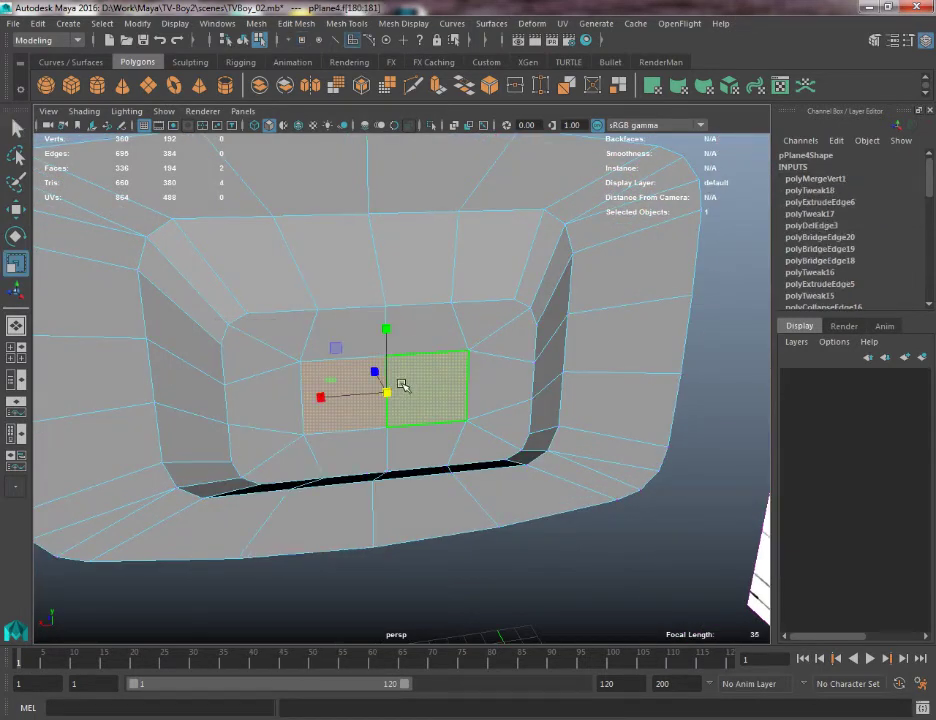
{"action": "mouse_move", "coordinate": [381, 396]}
{"action": "left_mouse_down"}
{"action": "mouse_move", "coordinate": [370, 402]}
{"action": "mouse_move", "coordinate": [376, 394]}
{"action": "left_mouse_up"}
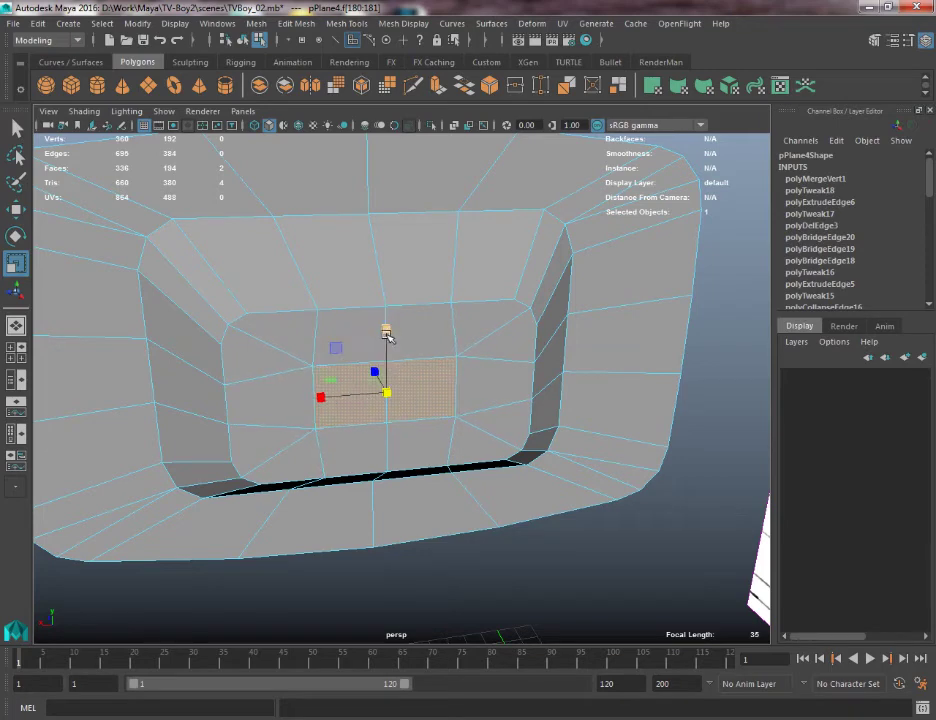
{"action": "left_click_drag", "start_coordinate": [387, 331], "coordinate": [390, 313]}
{"action": "key", "text": "r"}
{"action": "left_click_drag", "start_coordinate": [324, 395], "coordinate": [298, 402]}
{"action": "left_click_drag", "start_coordinate": [387, 330], "coordinate": [388, 320]}
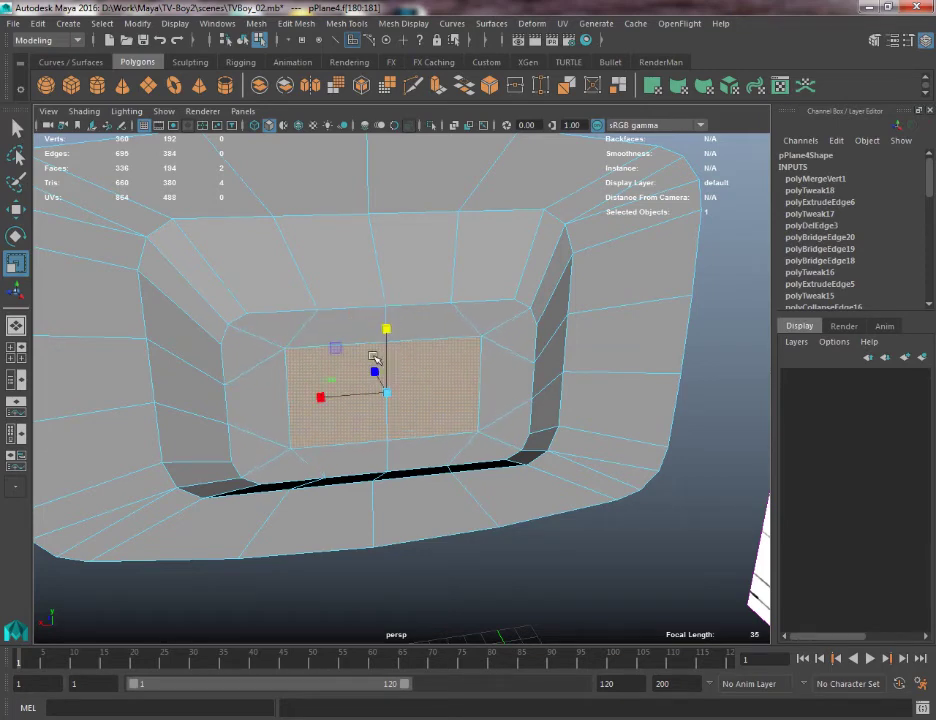
{"action": "left_click_drag", "start_coordinate": [317, 396], "coordinate": [310, 398]}
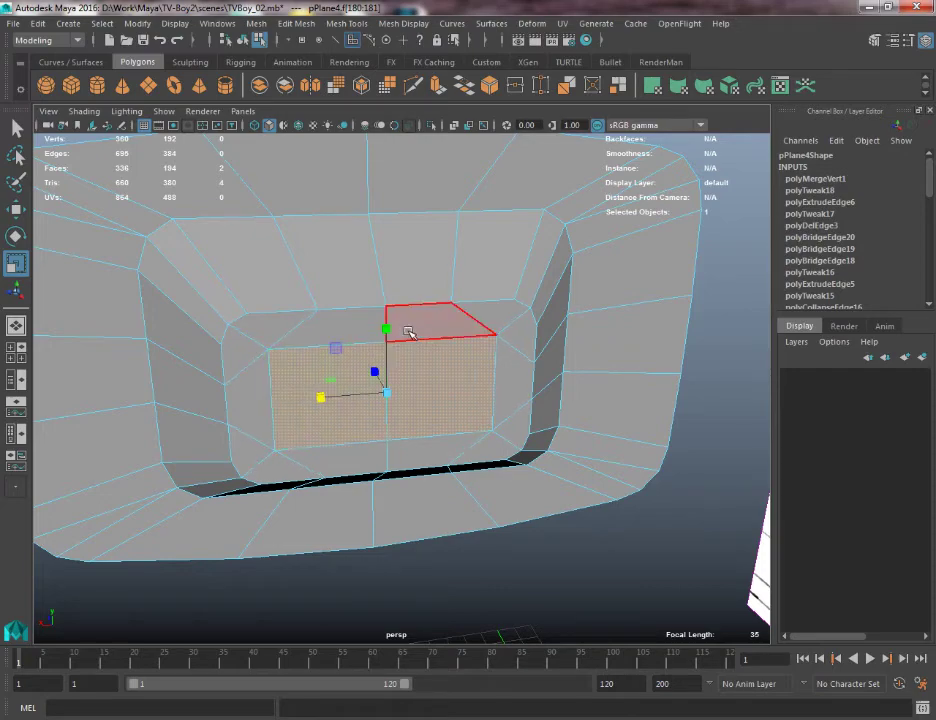
Step: Check the scaled center faces from the side and the rear in object mode, and undo their scaling
{"action": "mouse_move", "coordinate": [252, 394]}
{"action": "left_mouse_down", "text": "alt"}
{"action": "mouse_move", "coordinate": [341, 378]}
{"action": "mouse_move", "coordinate": [242, 378]}
{"action": "mouse_move", "coordinate": [322, 384]}
{"action": "mouse_move", "coordinate": [300, 330]}
{"action": "left_mouse_up", "text": "alt"}
{"action": "key", "text": "q"}
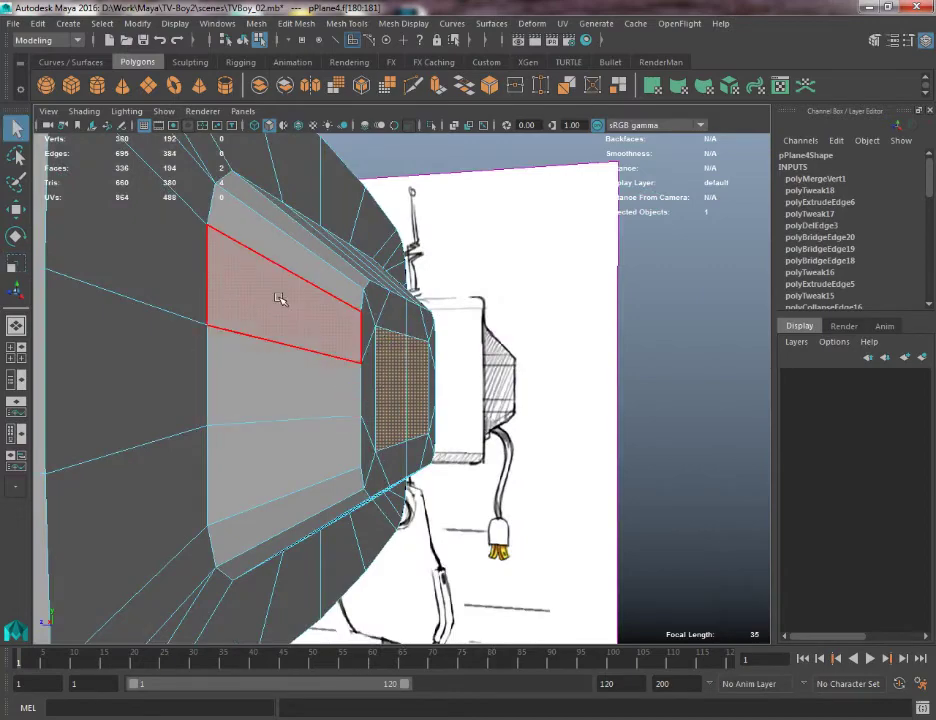
{"action": "right_click_drag", "start_coordinate": [279, 297], "coordinate": [340, 258]}
{"action": "left_click", "coordinate": [428, 240]}
{"action": "left_click_drag", "start_coordinate": [420, 262], "coordinate": [274, 355], "text": "alt"}
{"action": "left_click", "coordinate": [418, 348]}
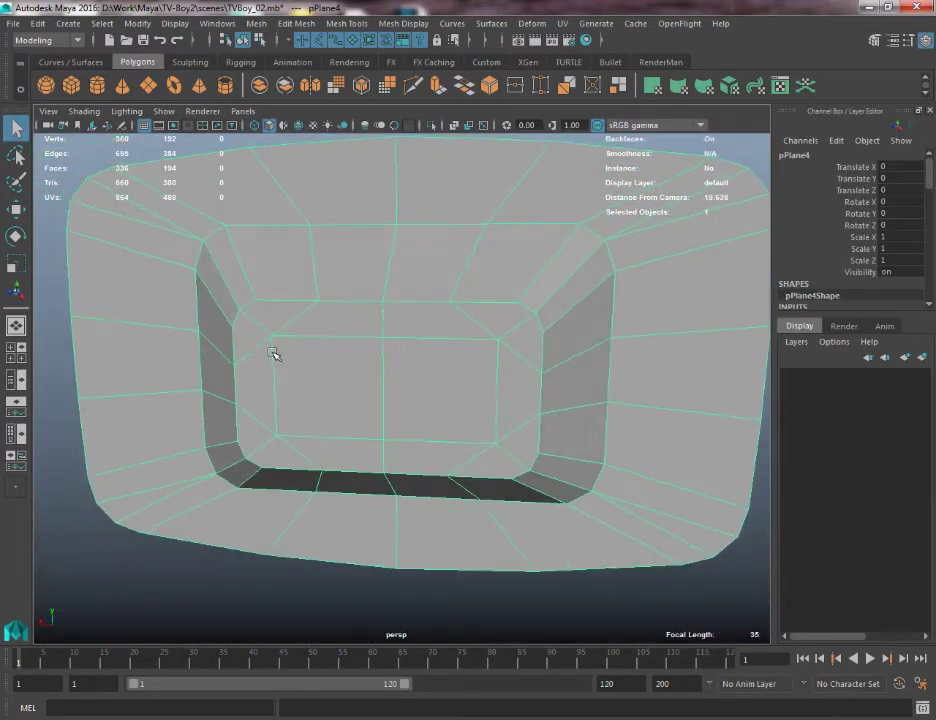
{"action": "right_click_drag", "start_coordinate": [386, 330], "coordinate": [405, 398]}
{"action": "left_click", "coordinate": [344, 405], "text": "shift"}
{"action": "key", "text": "w"}
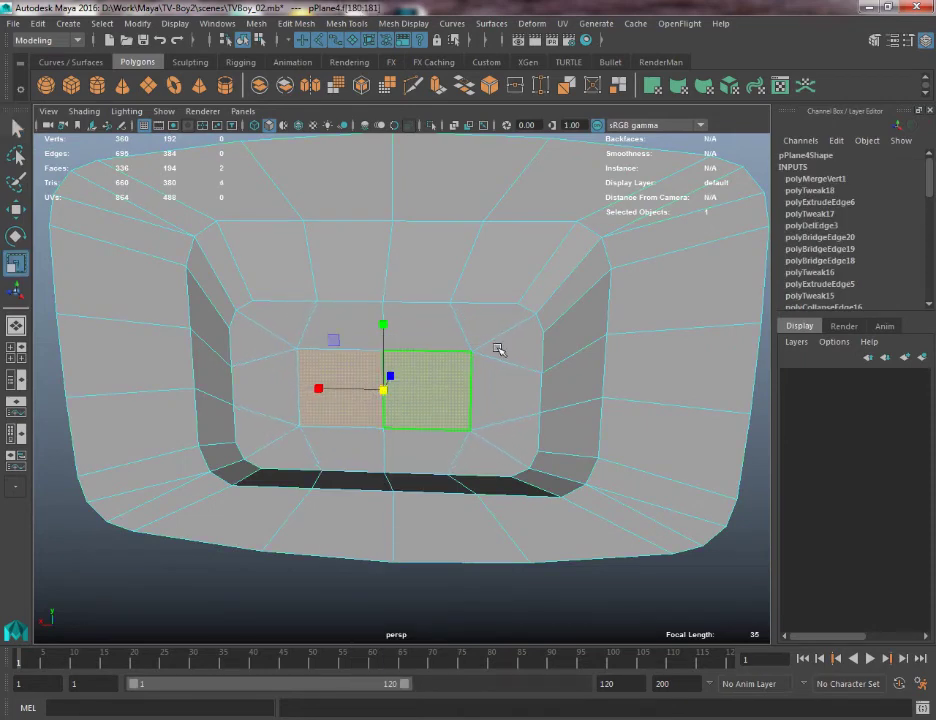
Step: Select face loops across the rear panel, sides and front of the housing to examine the quad flow, and return to object mode
{"action": "left_click", "coordinate": [545, 335]}
{"action": "double_click", "coordinate": [554, 324]}
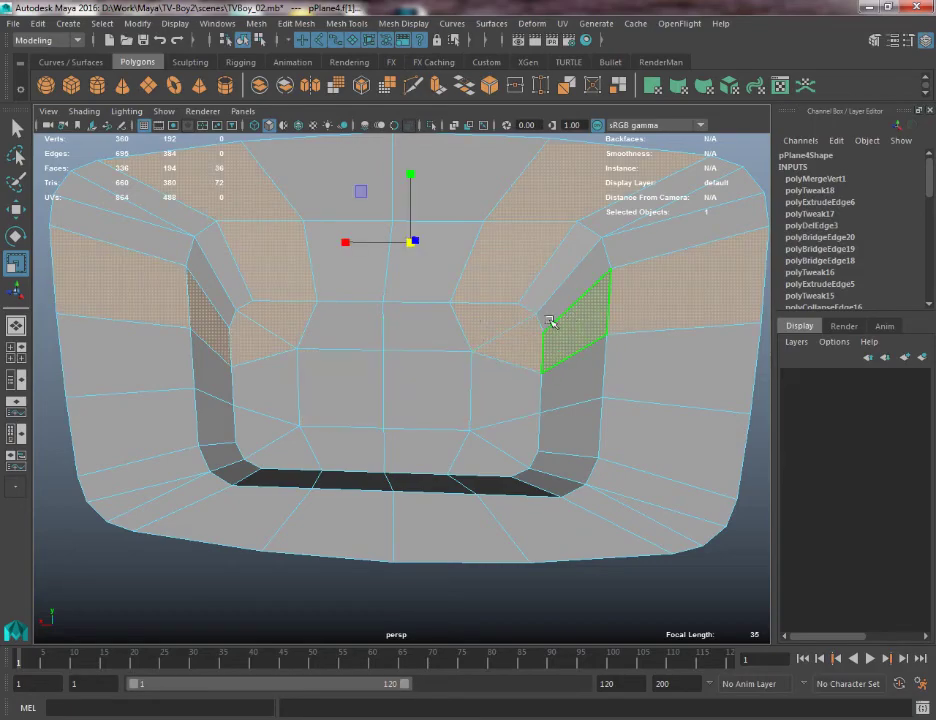
{"action": "left_click_drag", "start_coordinate": [554, 324], "coordinate": [505, 387], "text": "alt"}
{"action": "right_click_drag", "start_coordinate": [505, 387], "coordinate": [380, 353], "text": "alt"}
{"action": "key", "text": "q"}
{"action": "left_click", "coordinate": [340, 446]}
{"action": "double_click", "coordinate": [313, 446], "text": "shift"}
{"action": "left_click_drag", "start_coordinate": [313, 445], "coordinate": [476, 410], "text": "alt"}
{"action": "left_click", "coordinate": [476, 383]}
{"action": "double_click", "coordinate": [478, 368]}
{"action": "left_click", "coordinate": [478, 368]}
{"action": "double_click", "coordinate": [490, 385], "text": "shift"}
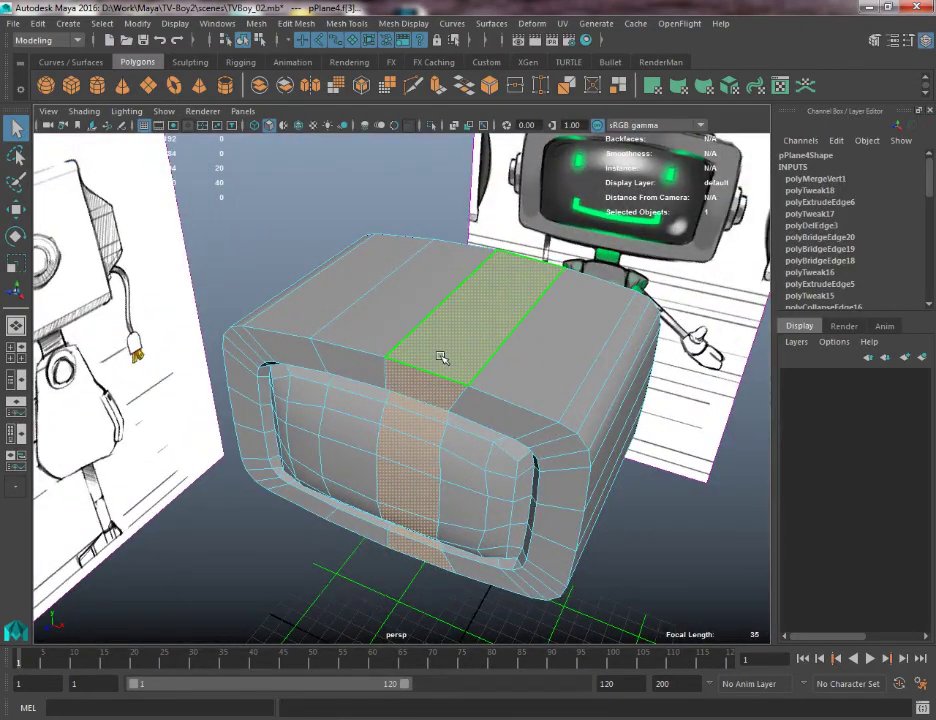
{"action": "right_click_drag", "start_coordinate": [441, 356], "coordinate": [492, 326]}
{"action": "left_click", "coordinate": [530, 240]}
Step: Open the Save As dialog to save the scene as a new version
{"action": "left_click_drag", "start_coordinate": [430, 424], "coordinate": [401, 428], "text": "alt"}
{"action": "right_click_drag", "start_coordinate": [401, 428], "coordinate": [288, 341], "text": "alt"}
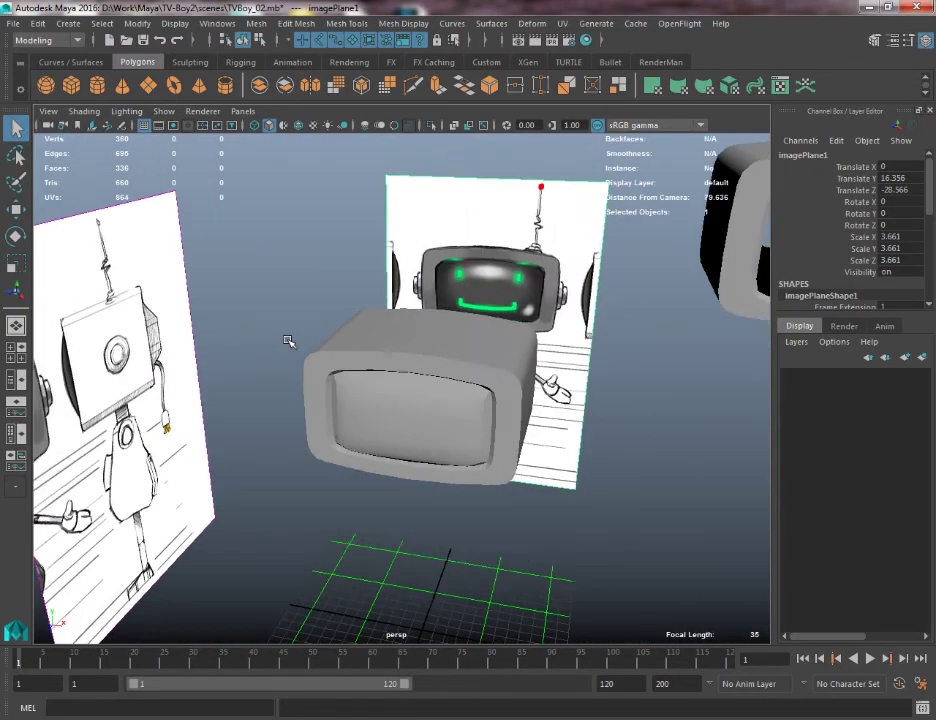
{"action": "left_click_drag", "start_coordinate": [288, 341], "coordinate": [190, 414], "text": "alt"}
{"action": "middle_click_drag", "start_coordinate": [190, 414], "coordinate": [95, 475], "text": "alt"}
{"action": "left_click", "coordinate": [13, 23]}
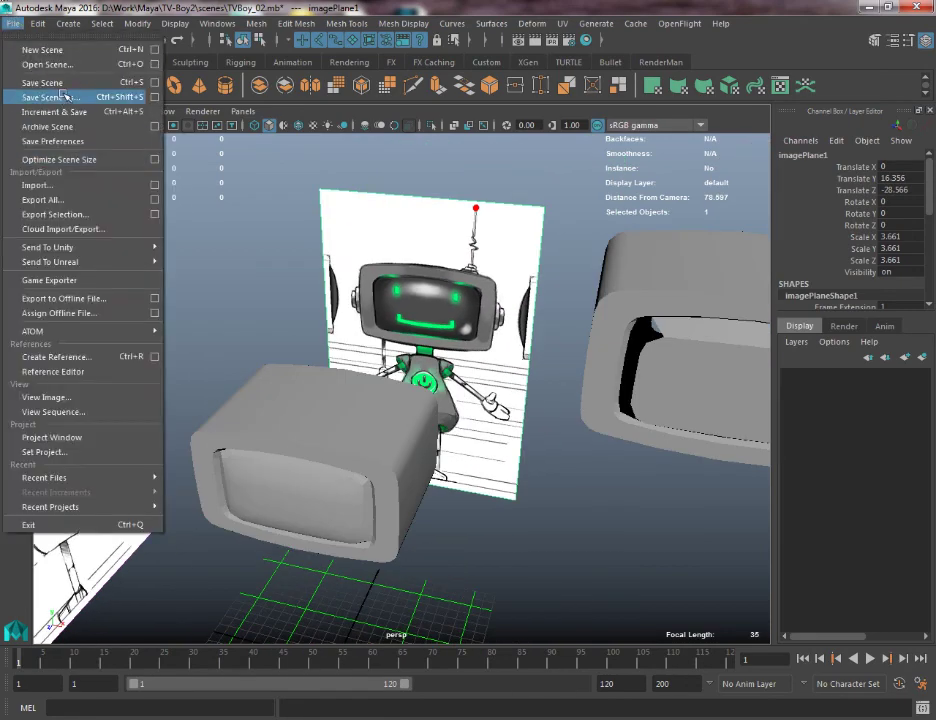
{"action": "left_click", "coordinate": [50, 96]}
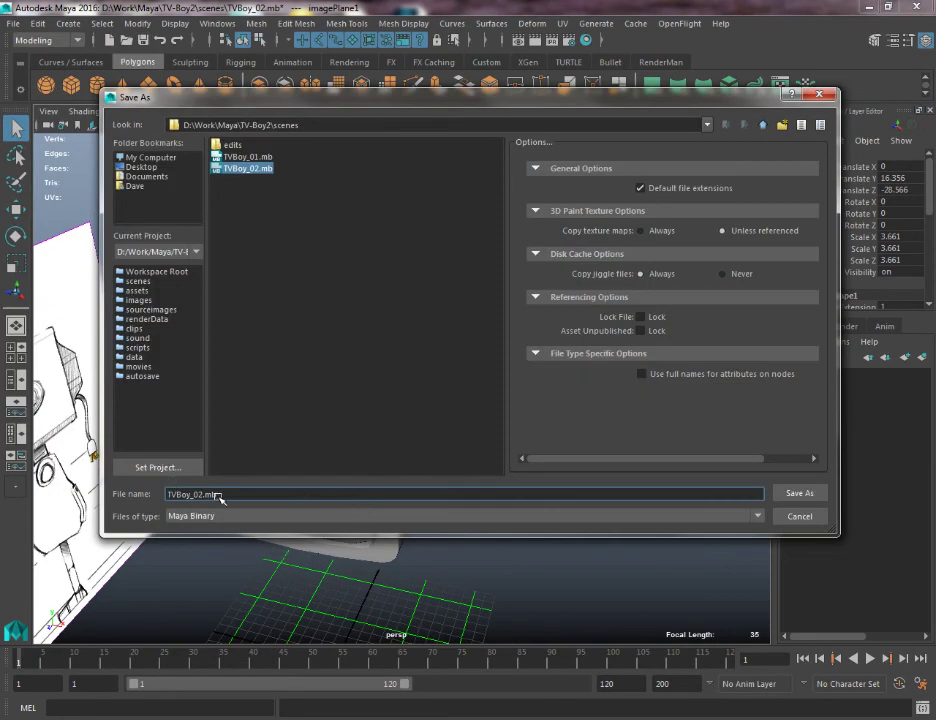